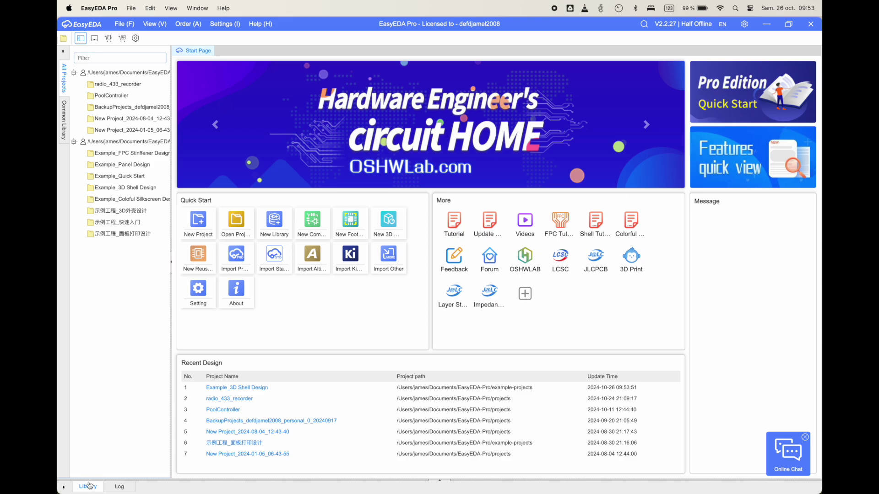
Create a new component device named WL102-341 in the personal library
click(88, 486)
click(74, 416)
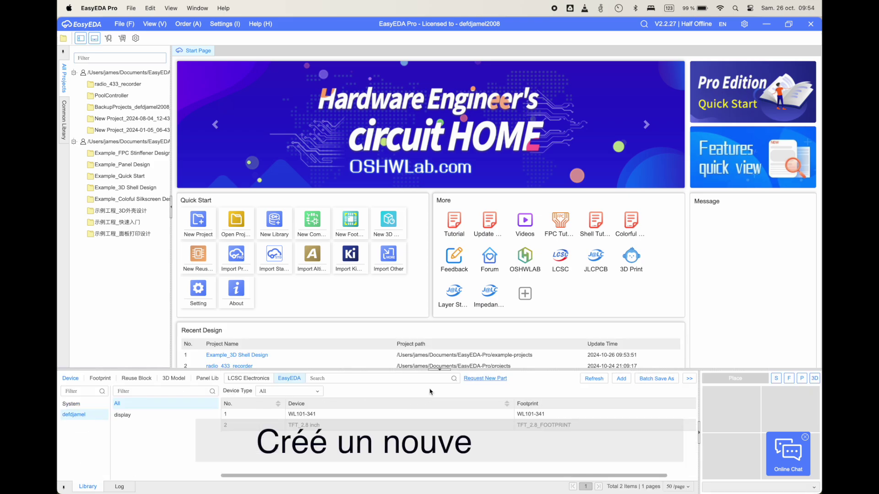
click(621, 379)
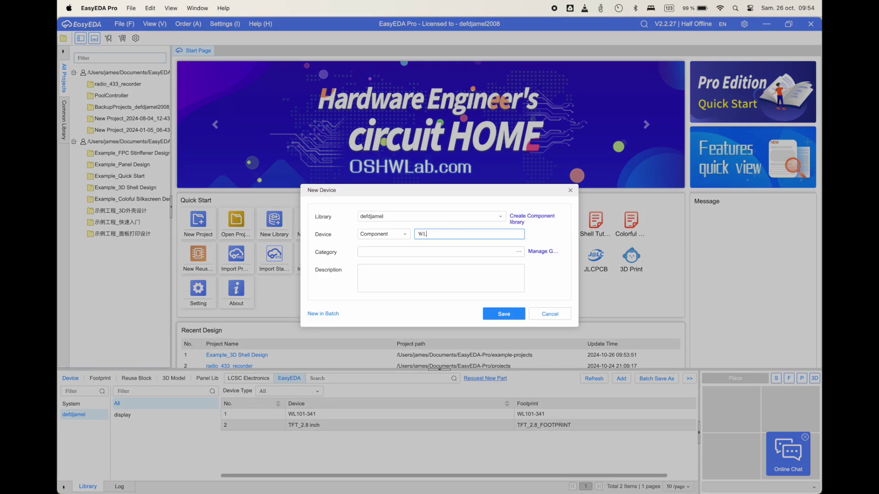
click(505, 314)
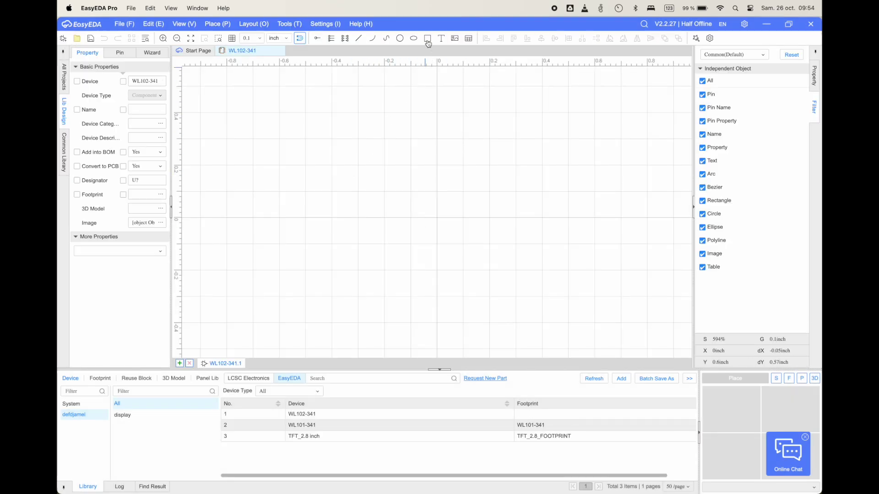
Draw a rectangular symbol body 0.4 inch wide and 0.6 inch high, with its lower-left corner at the origin
click(427, 40)
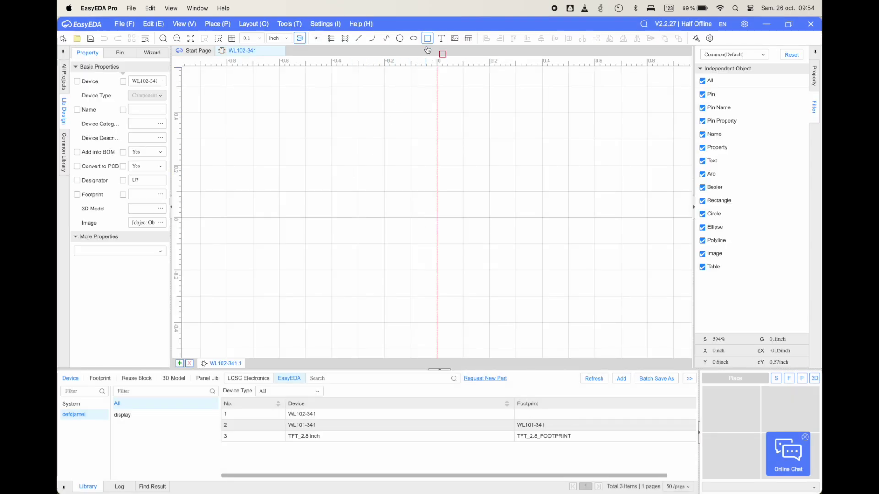
click(438, 219)
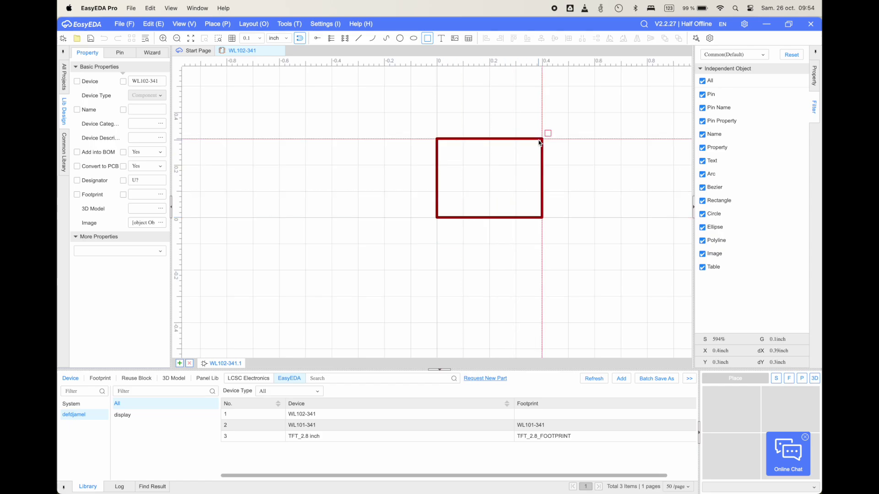
click(541, 69)
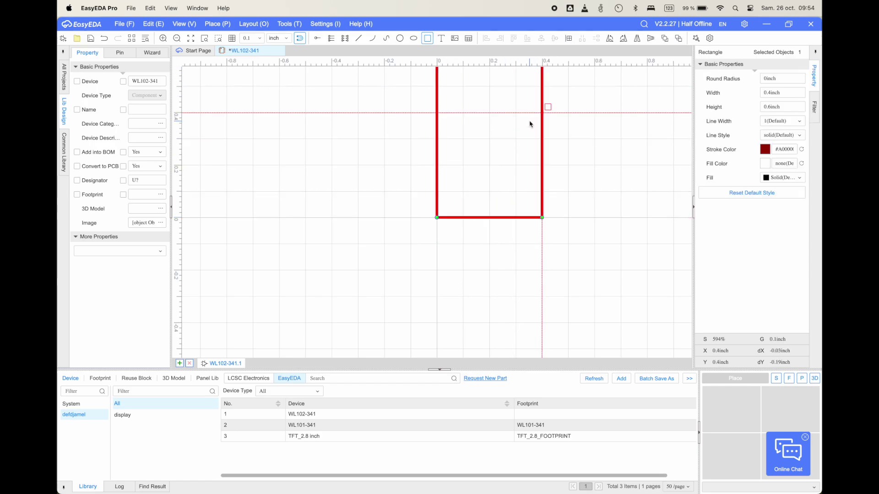
scroll(495, 221, down, 1)
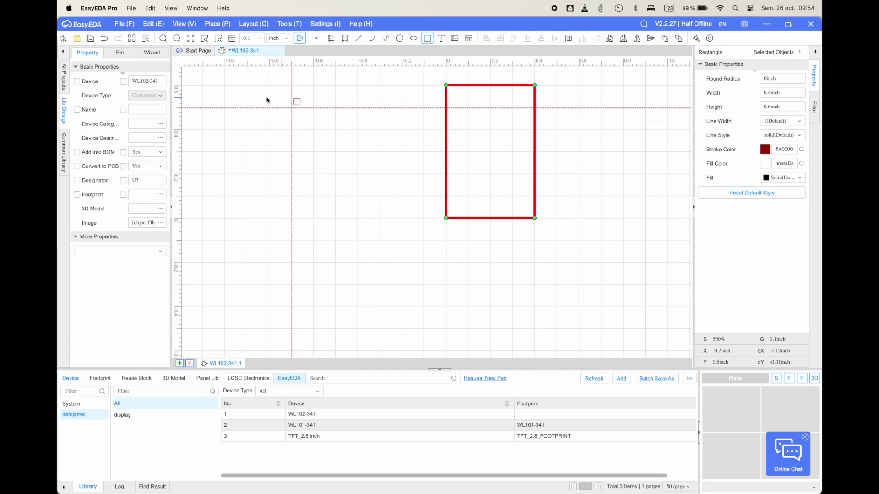
Place pins 1 to 4 in a column along the left edge of the symbol body, spaced 0.1 inch apart
click(315, 39)
click(424, 107)
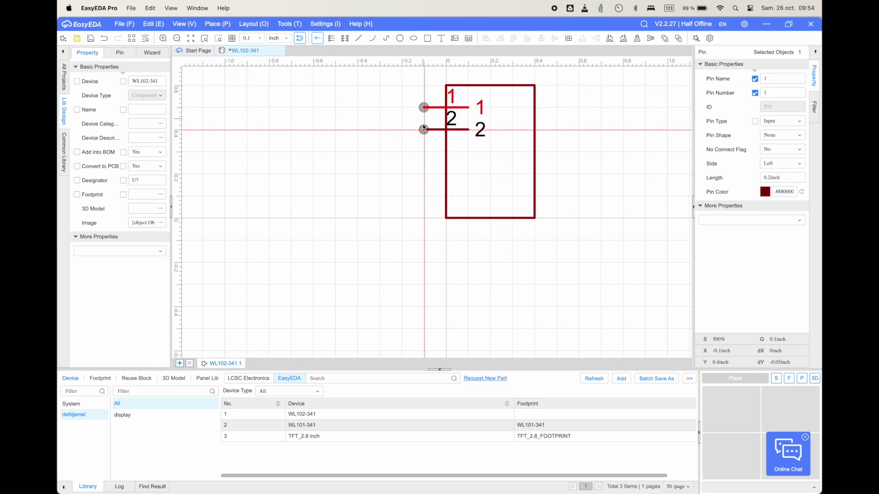
click(424, 130)
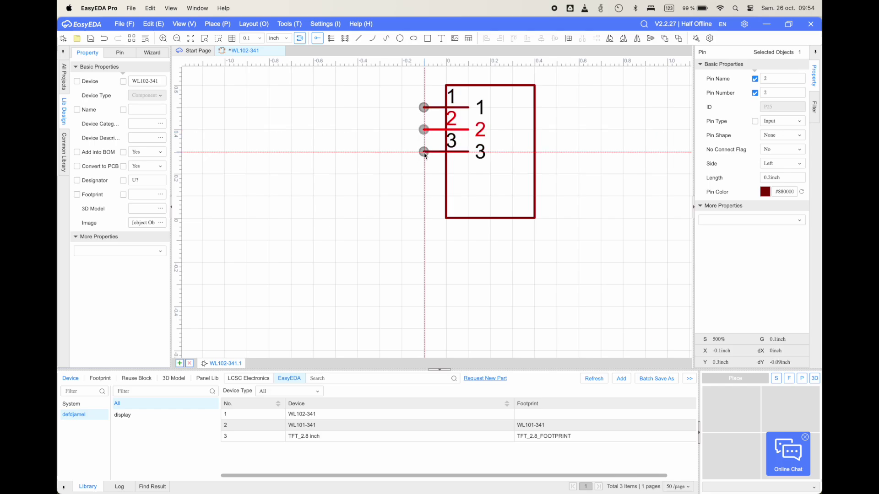
click(424, 152)
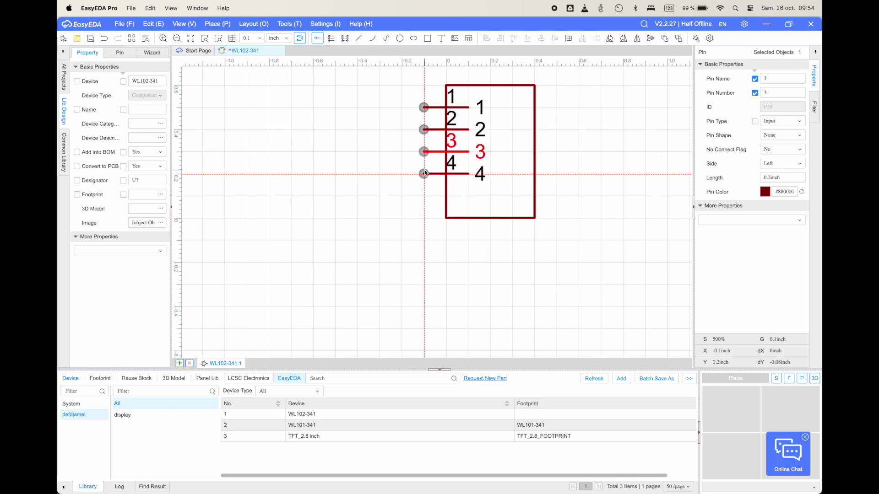
click(424, 173)
key(Escape)
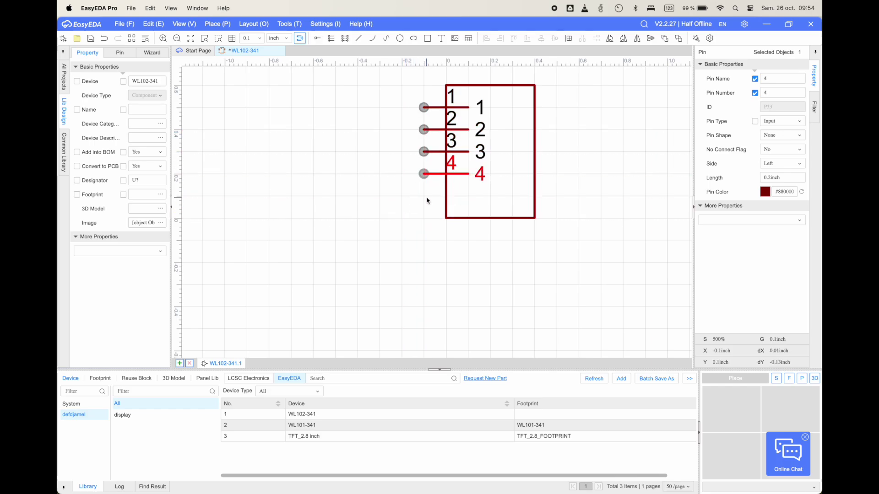
Examine the pin labels in the module photo on the Qiachip product page in Safari, and return to EasyEDA Pro
key(ctrl+Up)
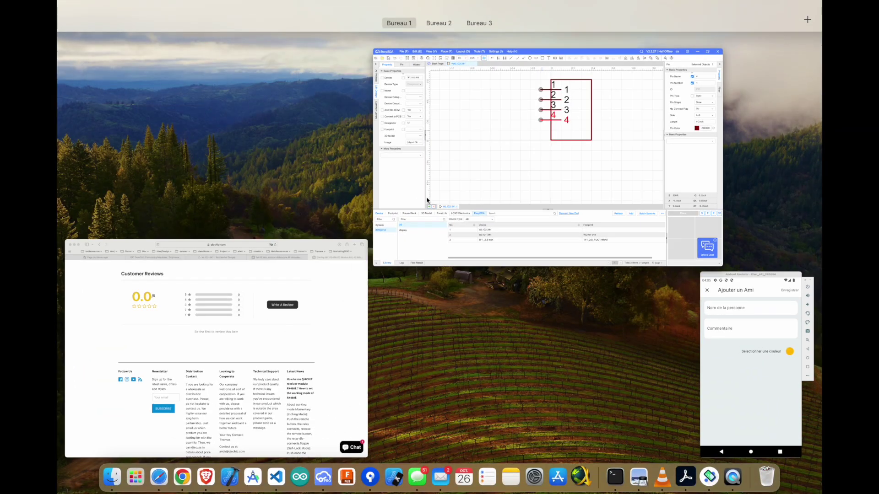
click(287, 323)
scroll(457, 252, up, 15)
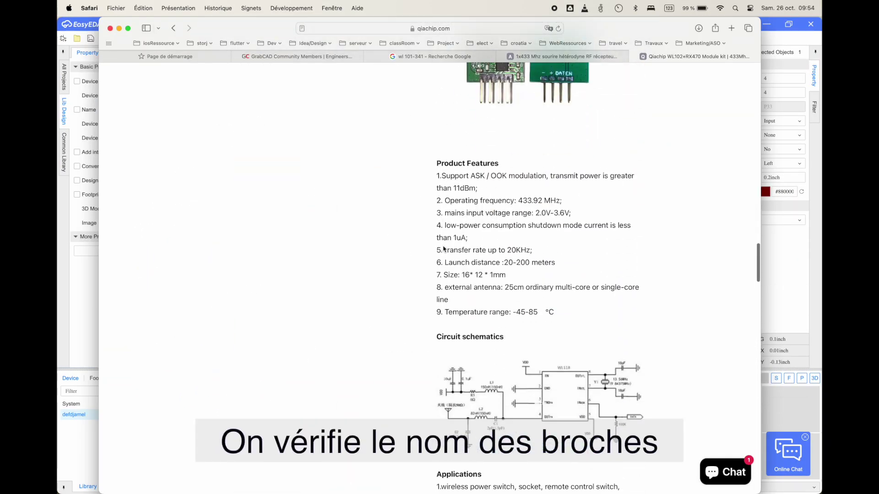
ctrl+scroll(530, 168, up, 5)
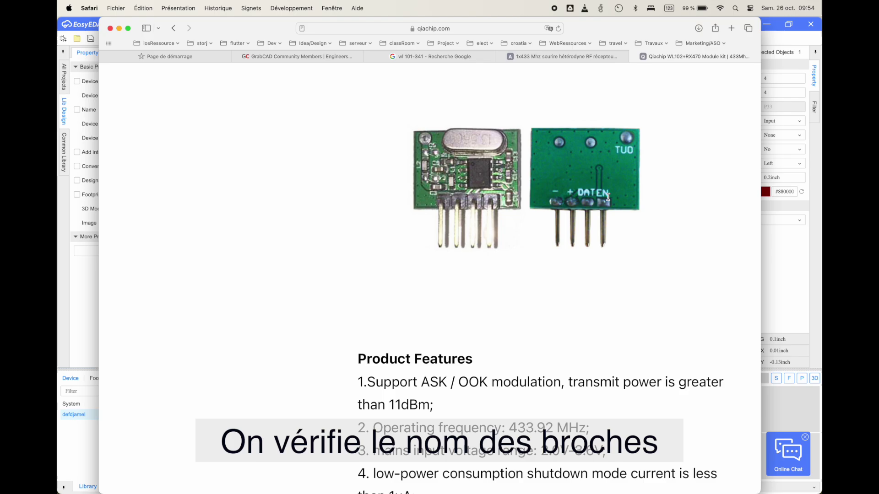
key(ctrl+Up)
click(554, 186)
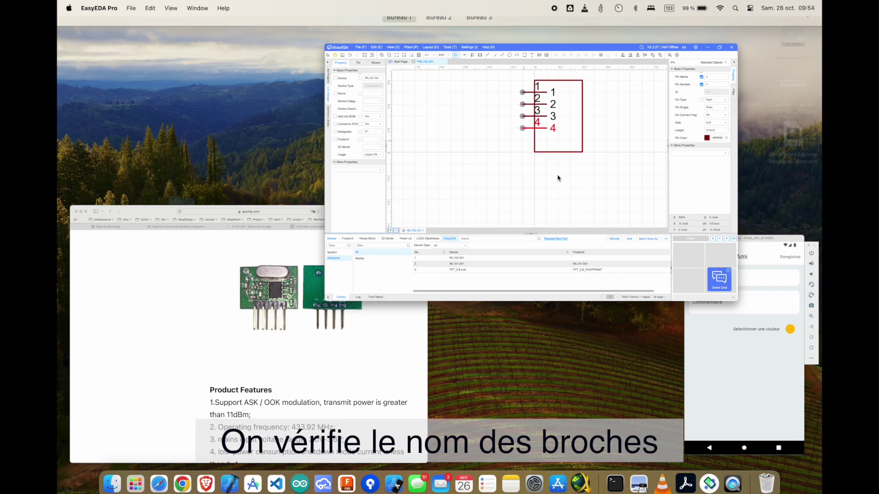
Rename pins 1 to 4 as EN, DATA, VCC and GND, and save the symbol
double_click(481, 109)
key(Return)
double_click(481, 131)
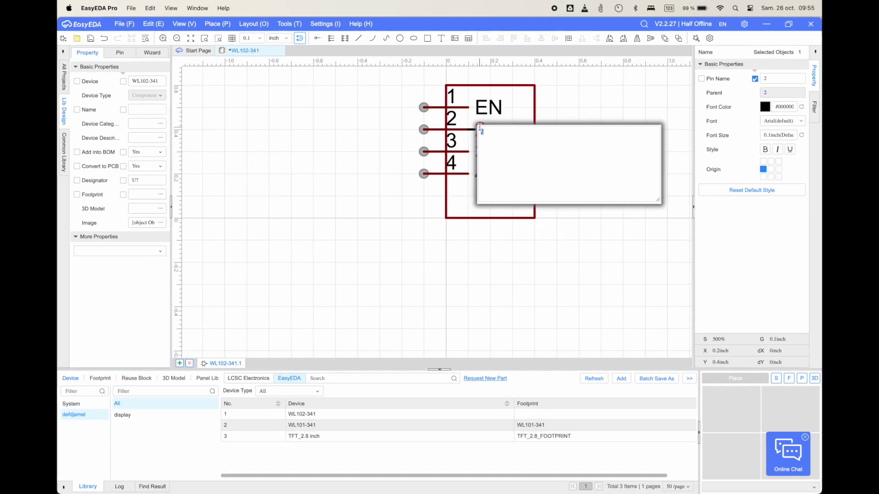
text(DATA)
key(Return)
double_click(481, 153)
text(VCC)
key(Return)
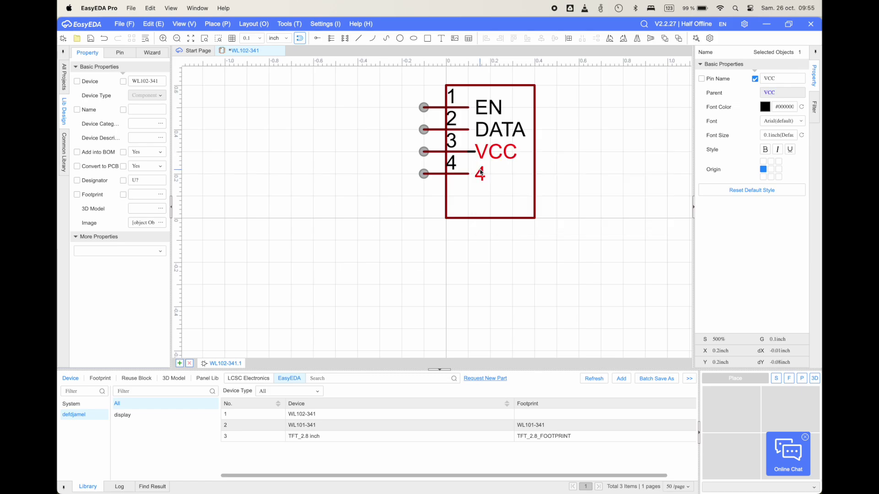
double_click(480, 174)
text(GND)
key(Return)
key(super+s)
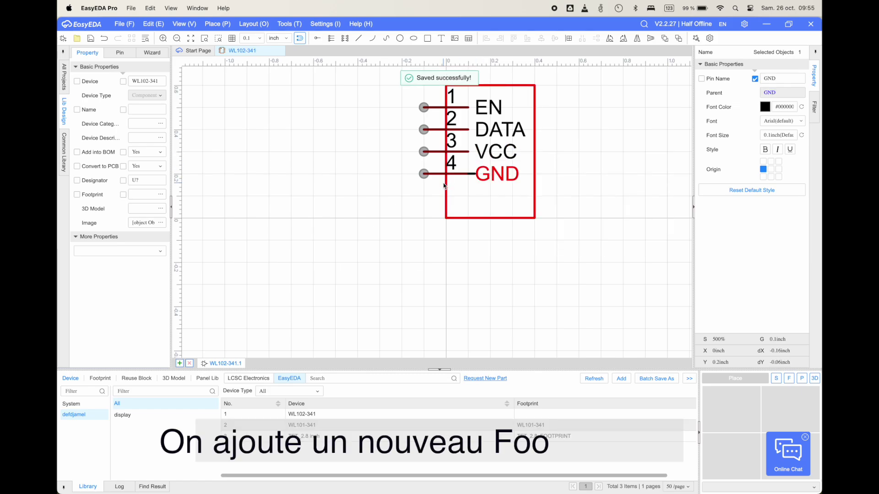
Create a new footprint named WL102-341 in the personal library
click(100, 379)
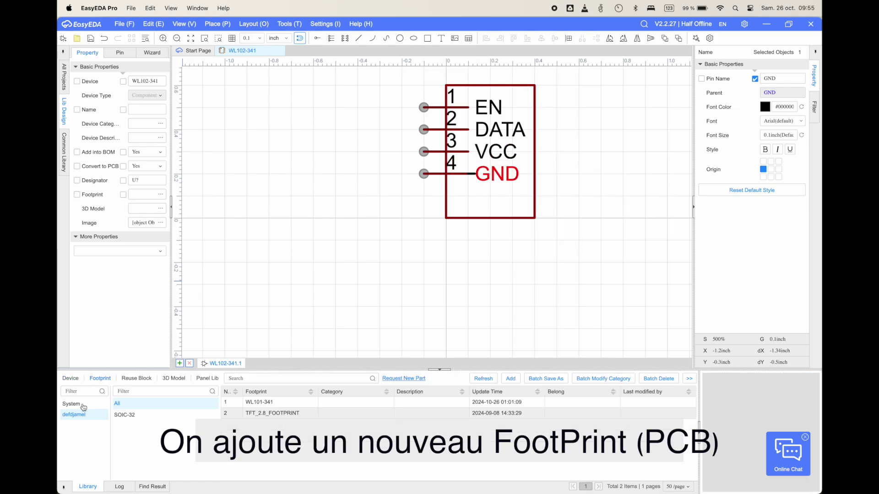
click(510, 379)
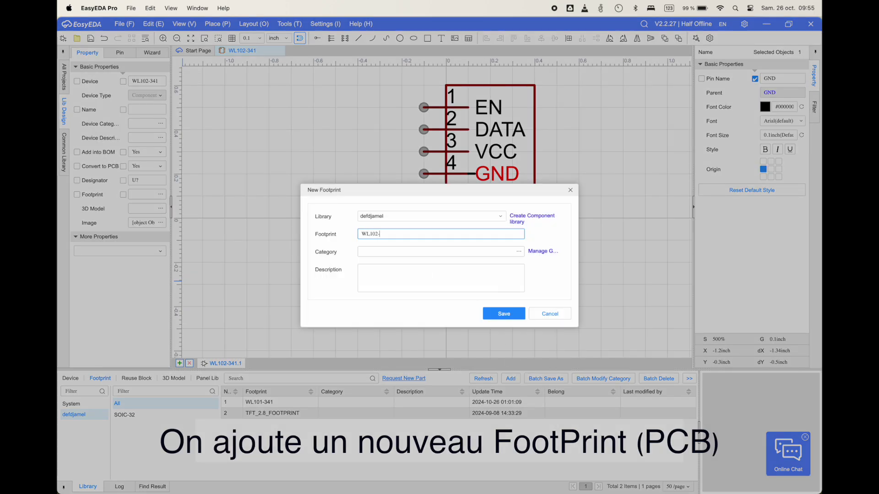
click(503, 314)
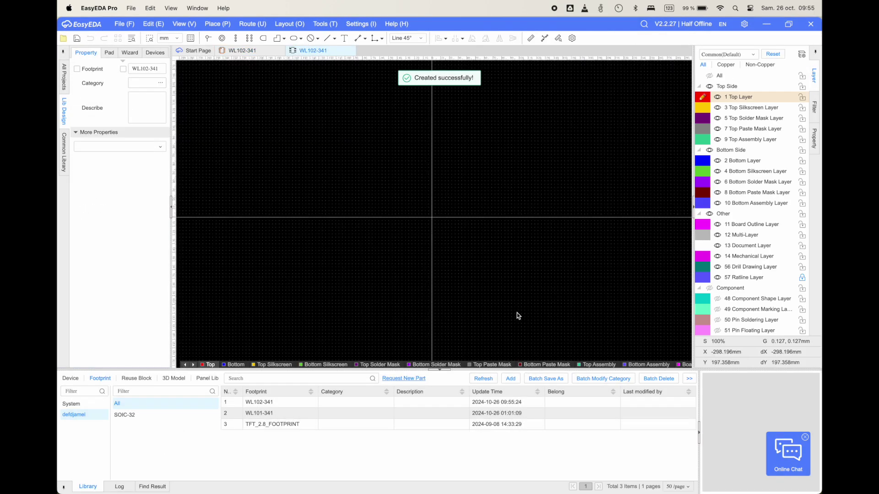
Draw an outline rectangle about 63.5 mm by 51.8 mm on the Top Layer, starting near the origin
click(302, 39)
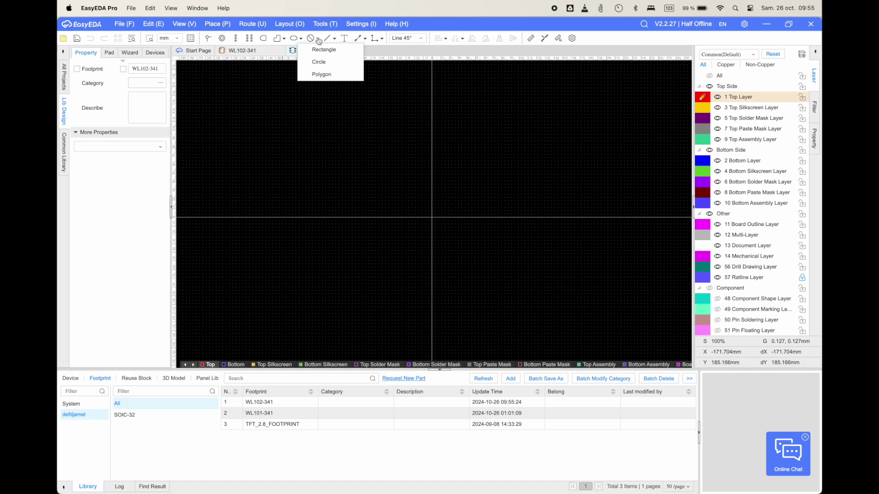
click(336, 40)
click(336, 39)
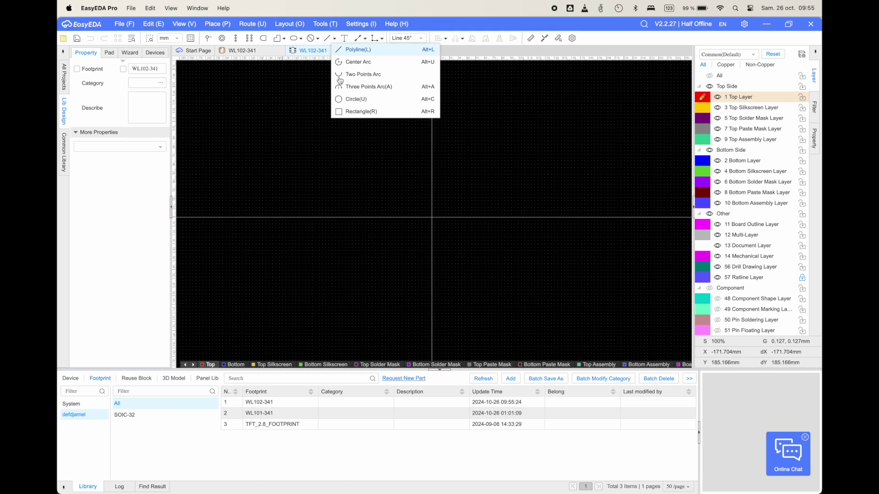
click(347, 113)
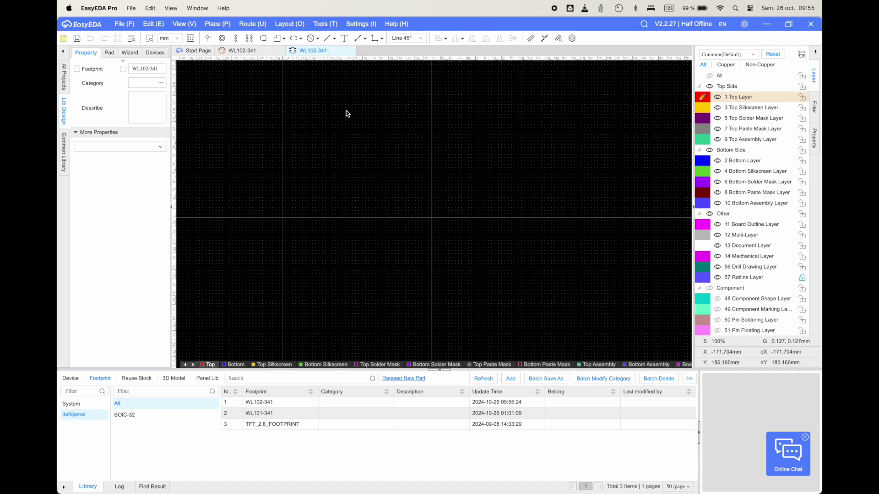
click(432, 218)
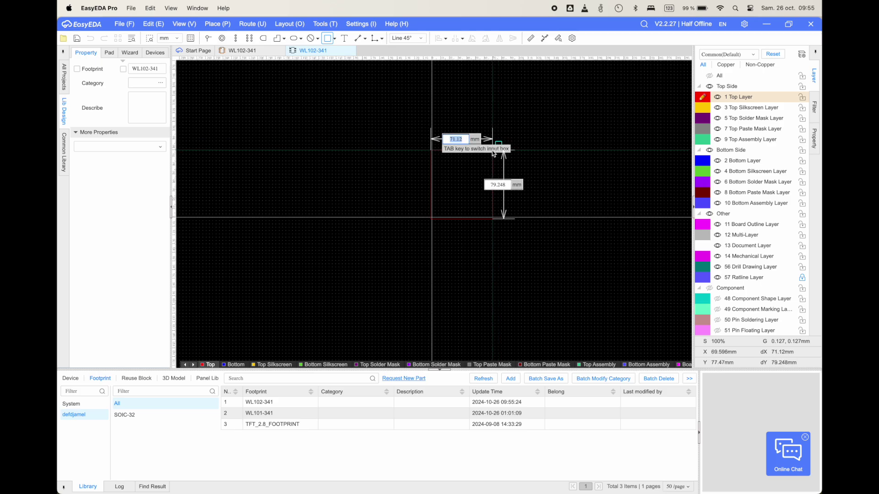
click(486, 174)
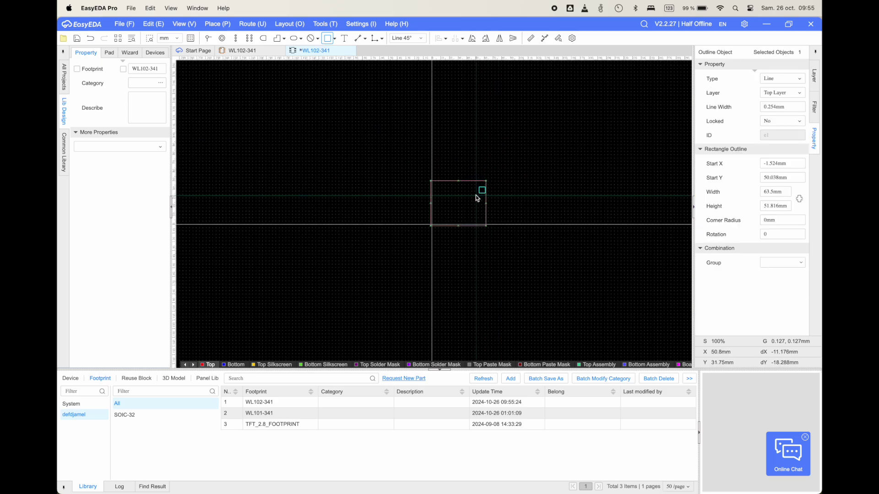
Set the footprint document's grid size and snap size to 2.54 mm
scroll(476, 195, up, 1)
scroll(472, 204, up, 4)
click(814, 139)
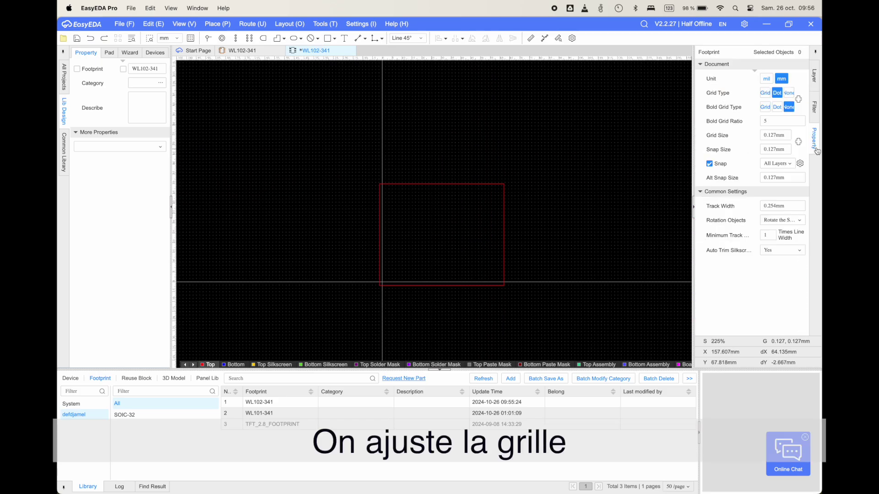
click(774, 136)
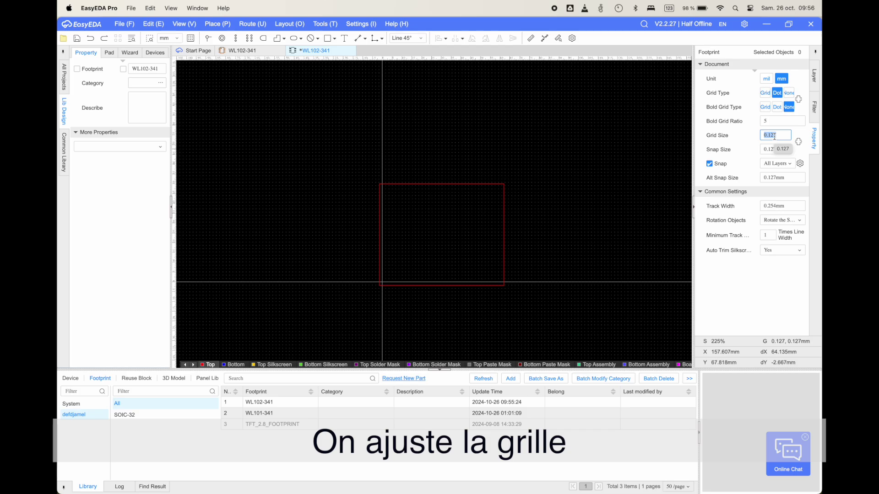
text(2.54)
key(Return)
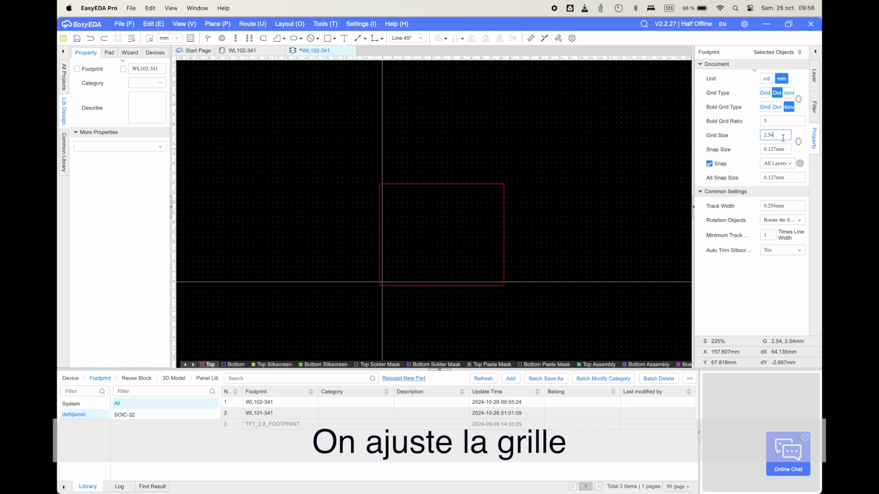
key(Tab)
text(2.54)
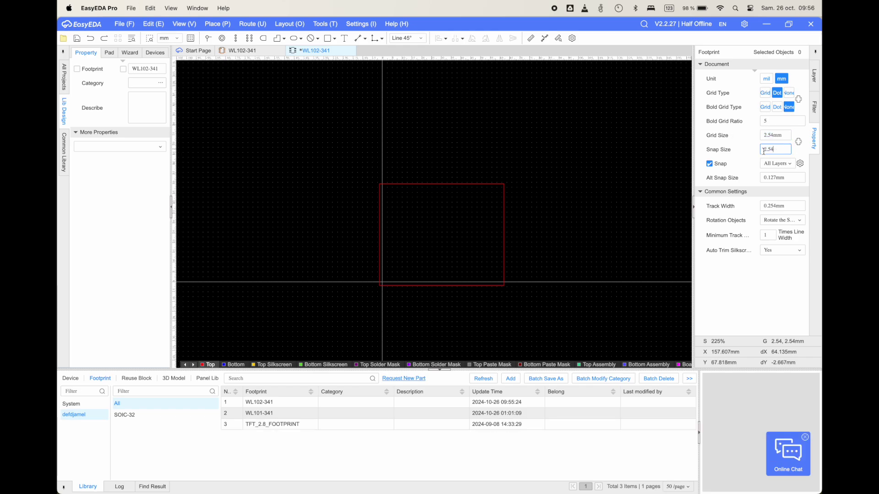
key(Return)
Set the bold grid ratio to 1 and switch both the grid type and bold grid type to Grid
click(775, 121)
key(Return)
scroll(427, 246, up, 6)
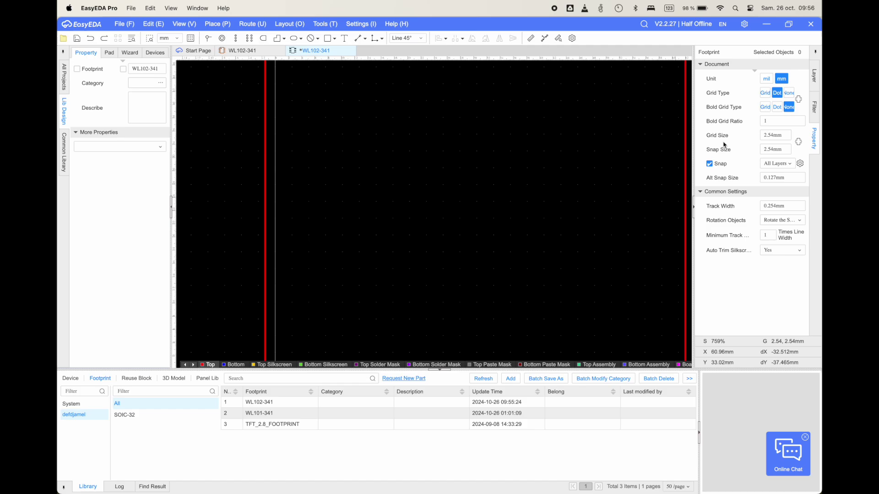
click(765, 93)
click(765, 107)
scroll(650, 185, down, 2)
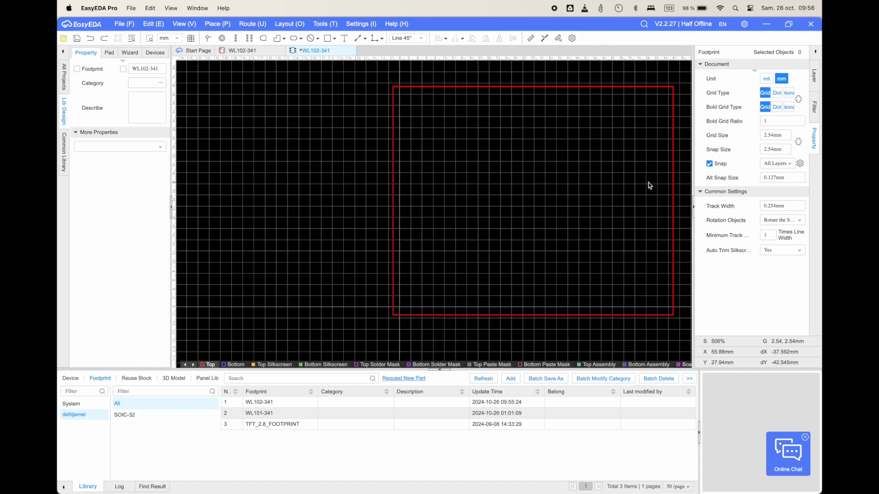
scroll(650, 186, down, 2)
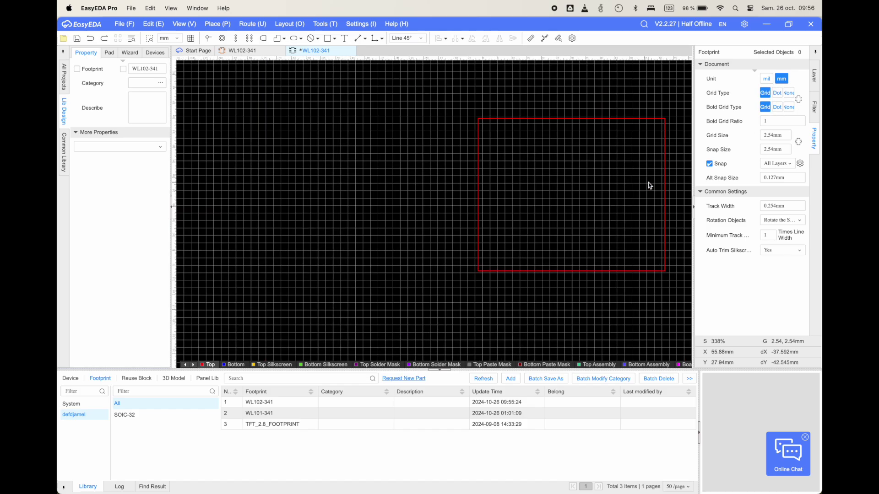
Set the footprint document's Alt snap size to 1.27 mm
click(774, 178)
text(1.27)
key(Return)
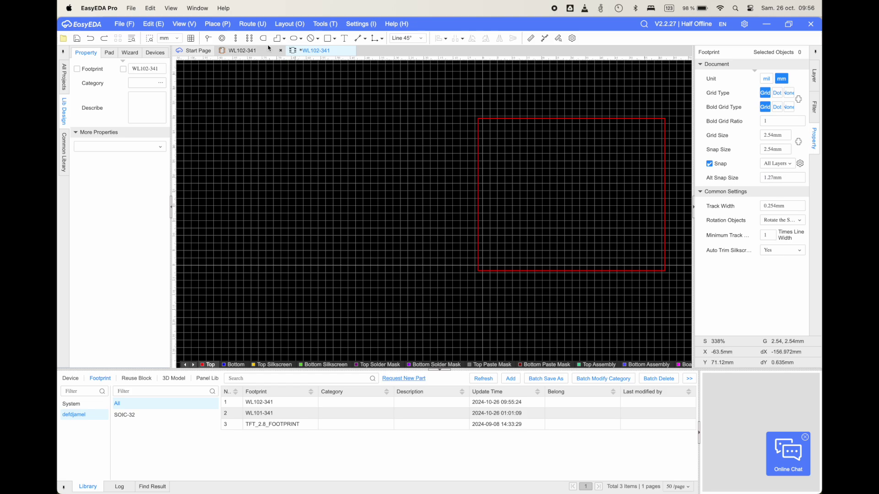
Switch to Safari and examine the module's pin arrangement in the Qiachip product photo
key(ctrl+Up)
click(315, 308)
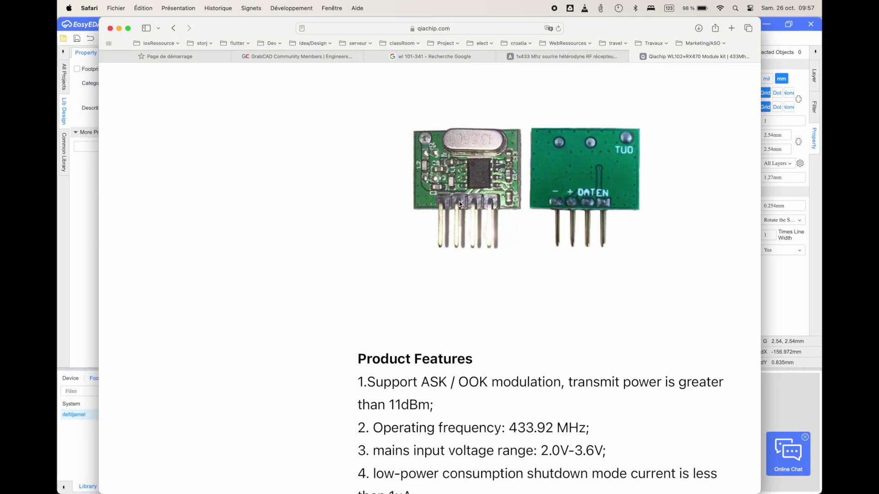
Switch to EasyEDA Pro and place four round pads in a row at Y 2.54 mm, about 2.54 mm apart, near the outline's lower-left corner
key(ctrl+Up)
click(551, 196)
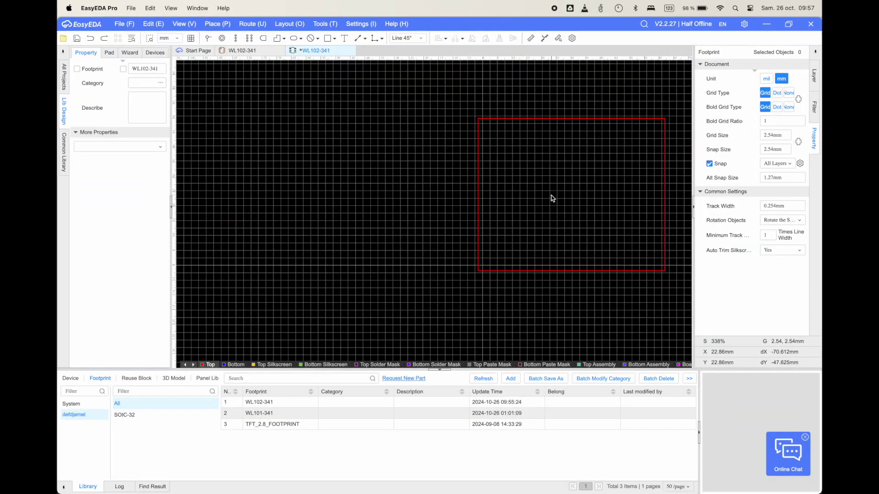
click(222, 38)
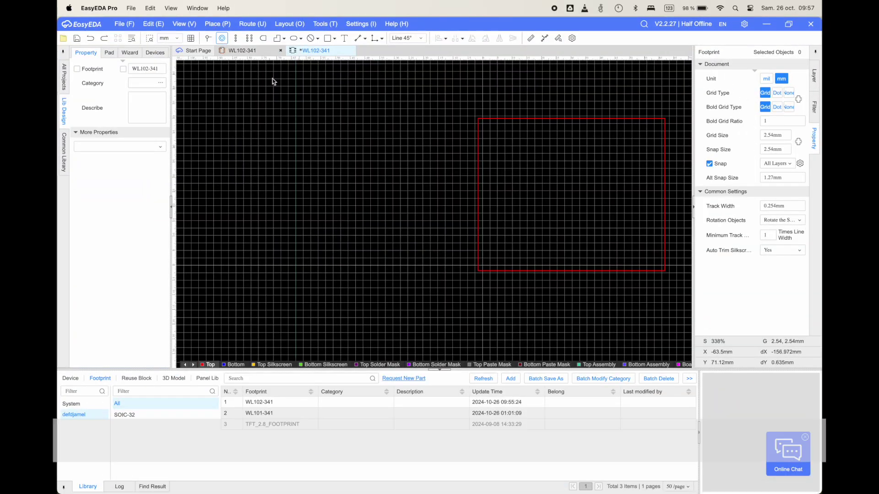
scroll(494, 258, up, 4)
click(482, 257)
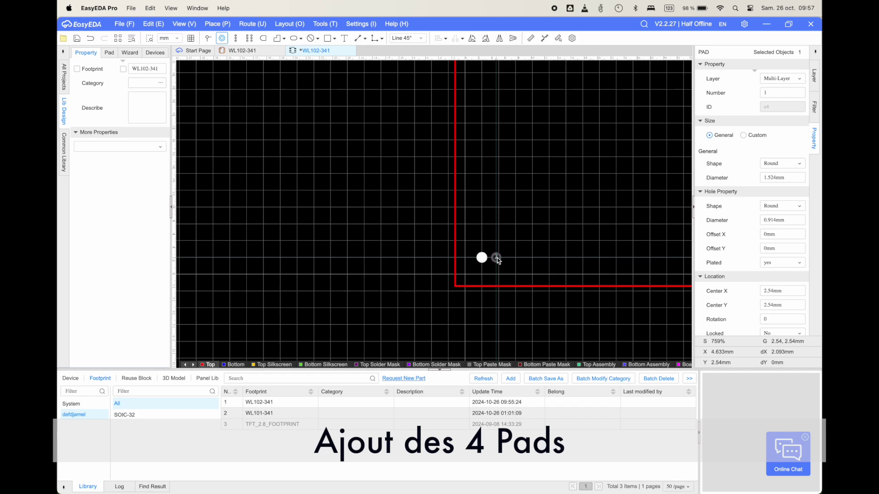
click(498, 258)
click(515, 258)
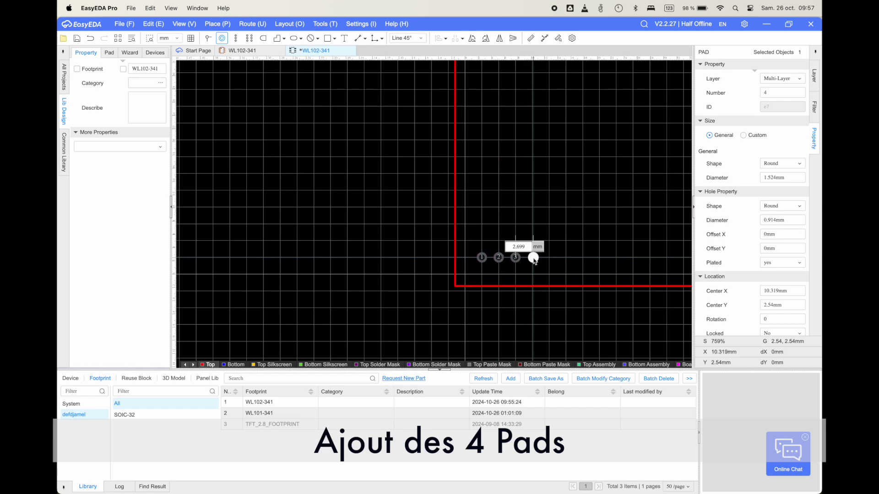
click(533, 258)
key(Escape)
Shift the rectangular outline 2.54 mm right and up, and shrink it around the four pads to about 11.7 × 11.9 mm
scroll(534, 257, down, 4)
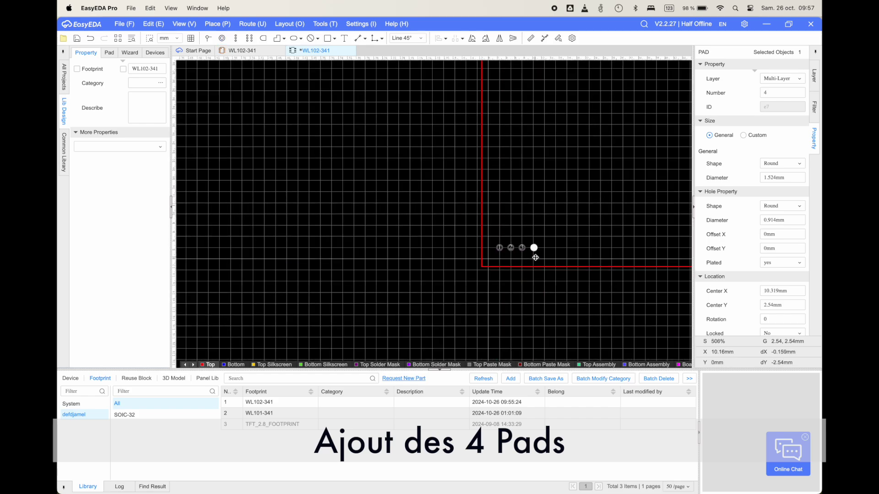
right_drag(535, 257, 408, 296)
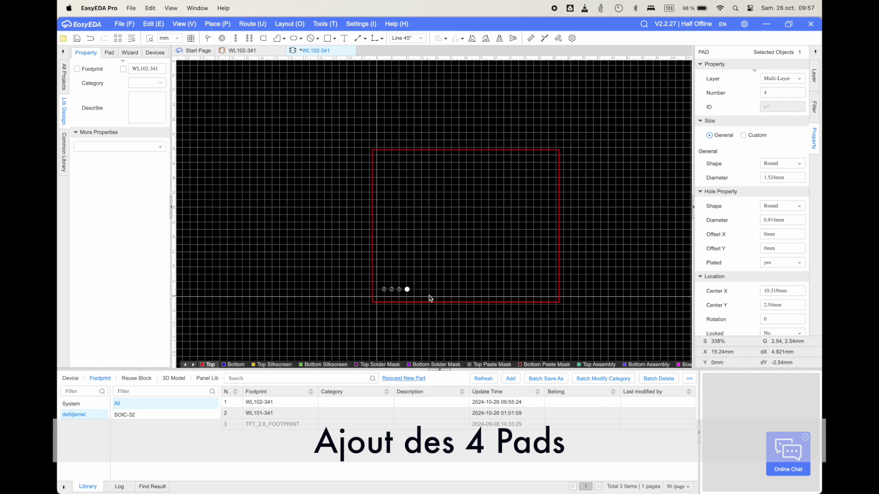
click(560, 219)
drag(561, 221, 567, 212)
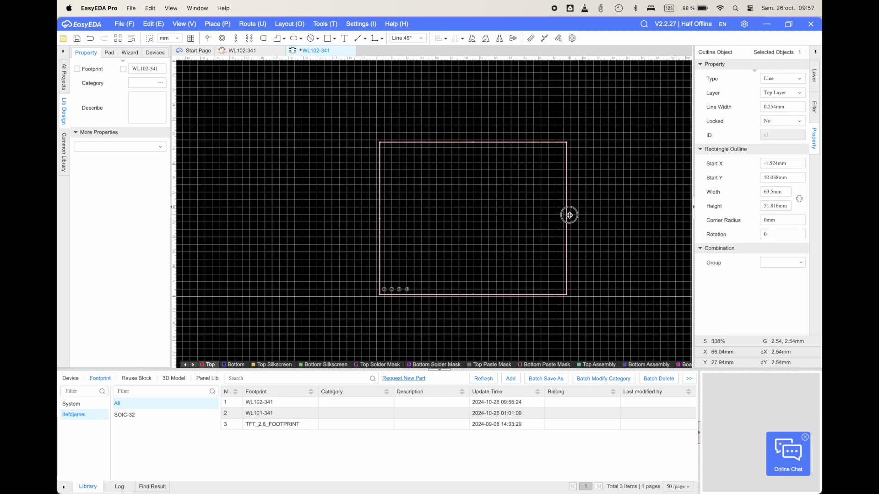
drag(565, 149, 414, 261)
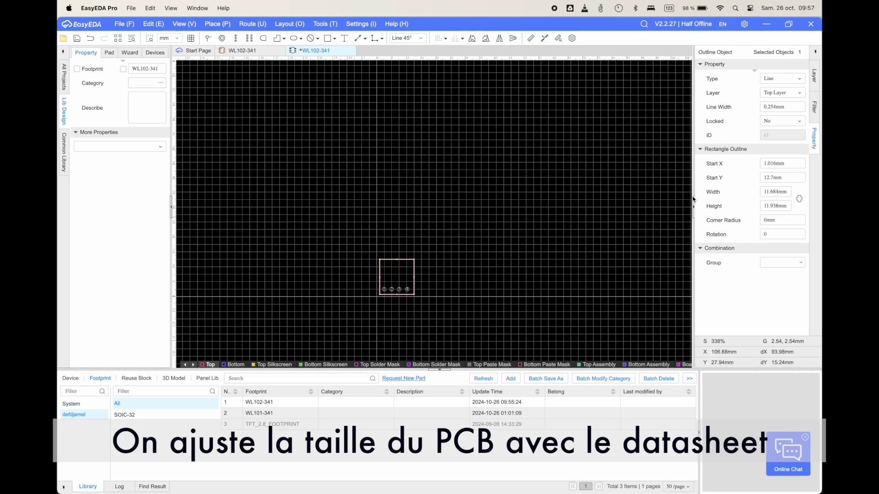
Switch to Safari and look through the Qiachip product page for the transmitter module's dimensioned photo
key(ctrl+Up)
click(320, 358)
scroll(476, 273, down, 9)
scroll(477, 271, up, 15)
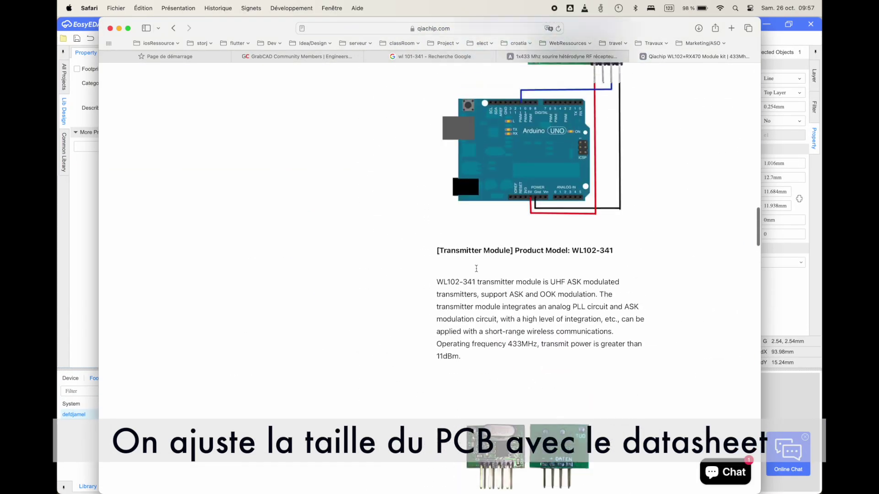
scroll(476, 269, up, 10)
scroll(476, 271, down, 12)
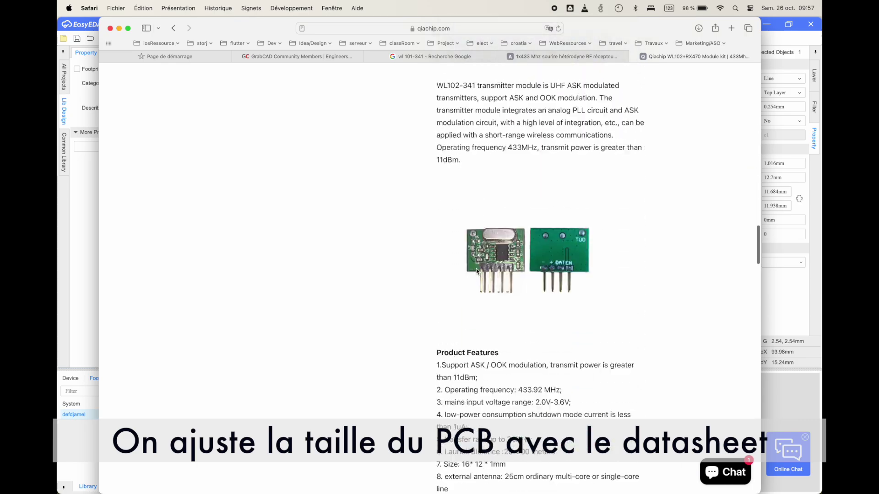
scroll(477, 271, down, 15)
scroll(477, 272, up, 8)
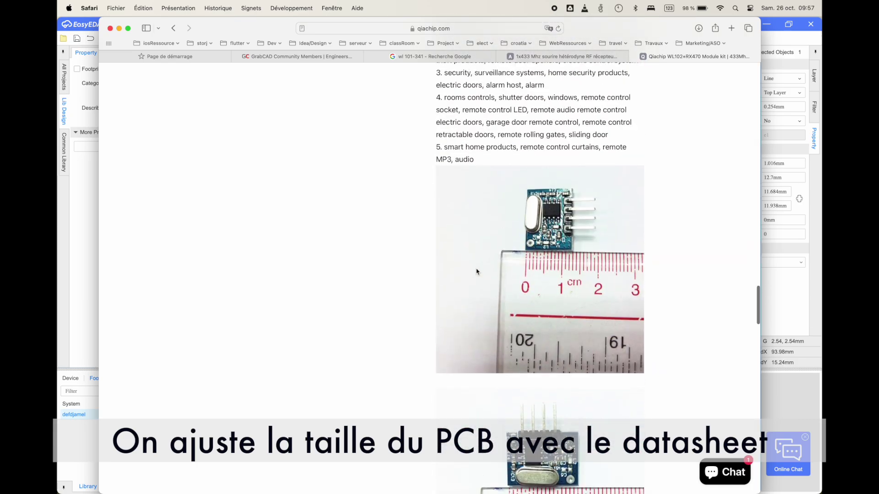
scroll(477, 272, down, 10)
scroll(476, 271, up, 20)
scroll(477, 270, down, 8)
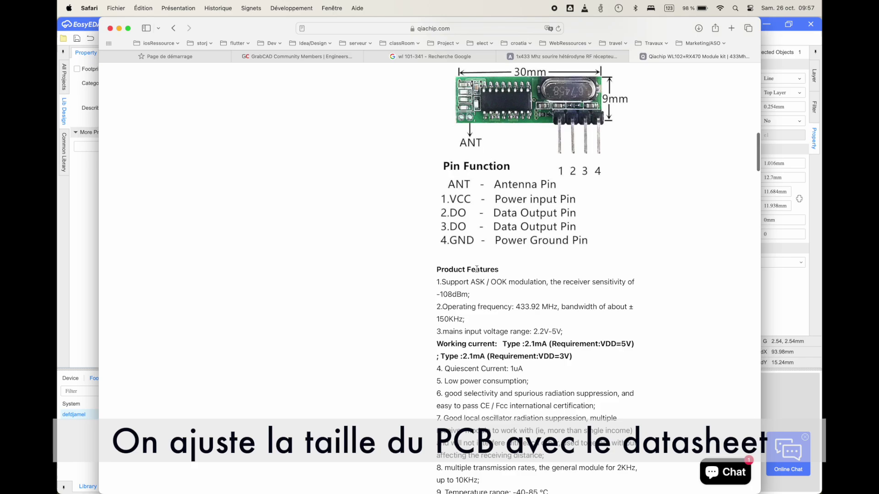
scroll(476, 269, up, 10)
ctrl+scroll(252, 190, up, 8)
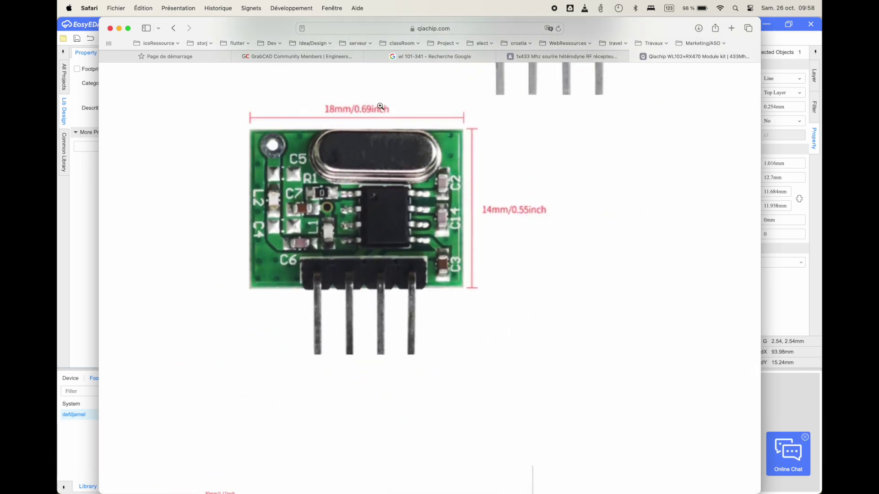
Return to EasyEDA Pro, compare with the dimensioned photo and set the rectangular outline's width to 18 mm
key(ctrl+Up)
click(498, 222)
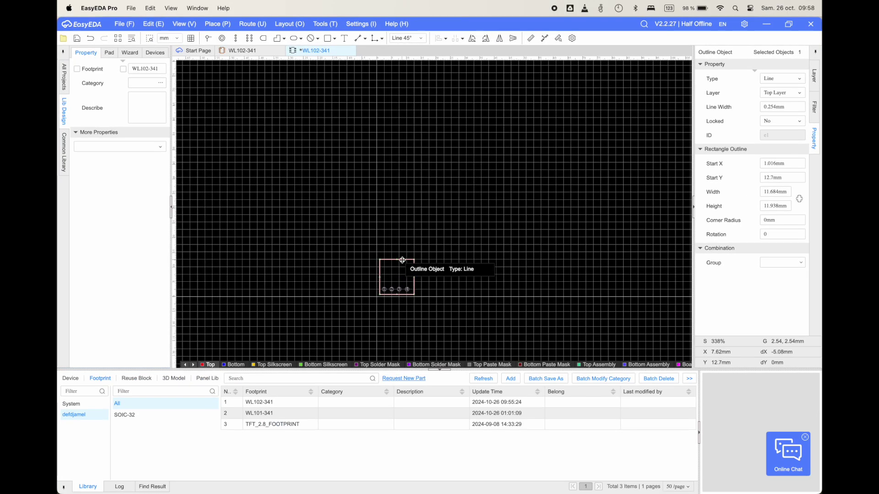
key(ctrl+Up)
click(255, 360)
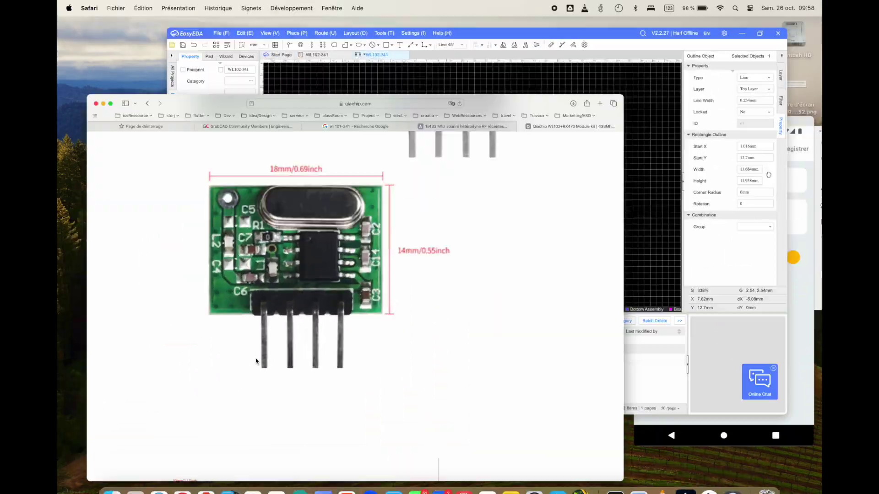
key(ctrl+Up)
click(556, 193)
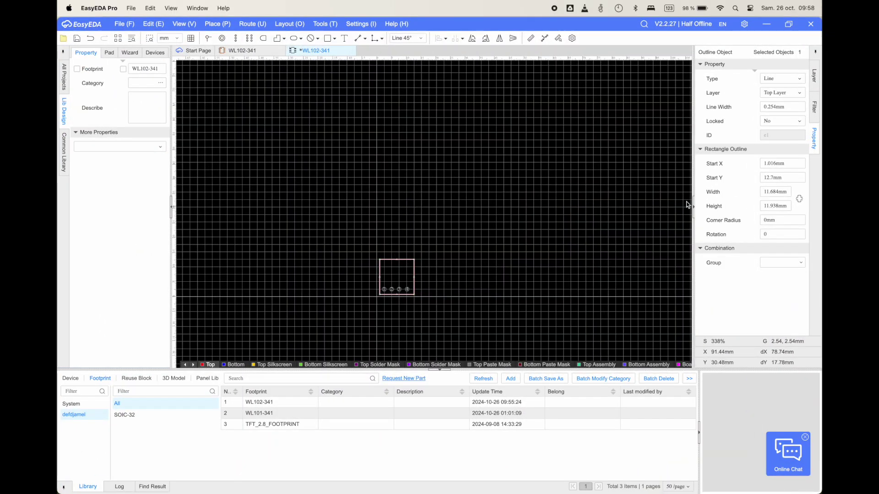
click(773, 192)
key(Return)
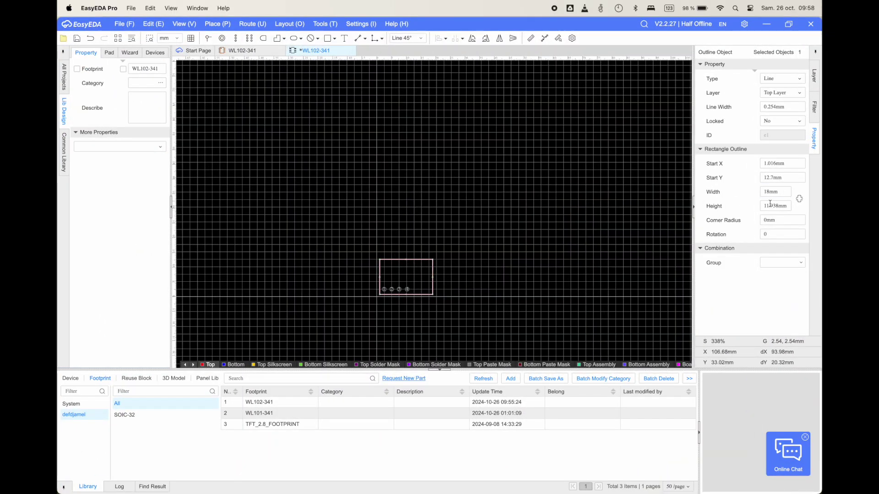
Recheck the module's dimensions in Safari and set the outline's height to 14 mm in EasyEDA Pro
key(ctrl+Up)
click(352, 310)
key(ctrl+Up)
click(611, 194)
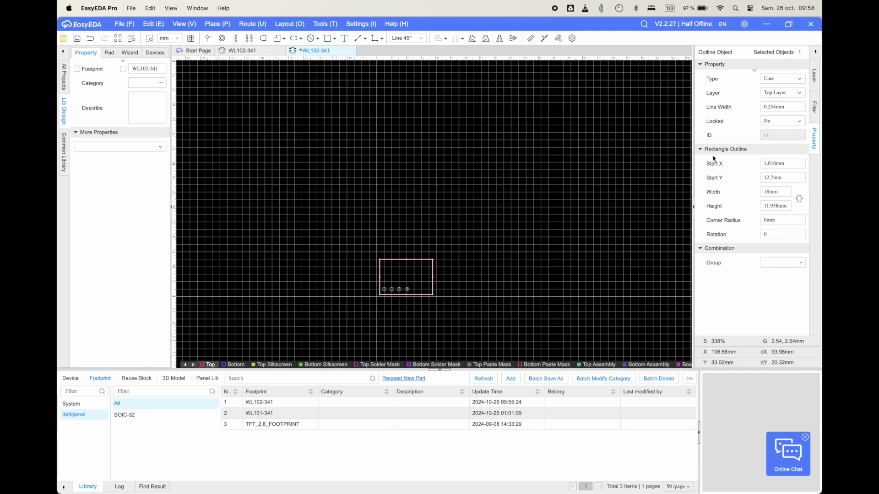
click(760, 203)
text(14)
key(Return)
Check the photo in Safari once more, and in EasyEDA Pro stretch the outline's lower-left corner to the origin, making it 19.016 × 12.7 mm
key(ctrl+Up)
click(285, 352)
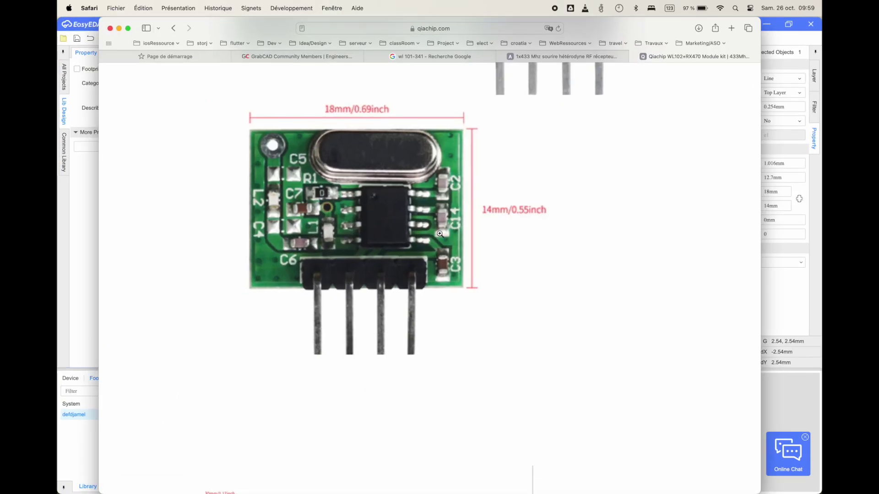
key(ctrl+Up)
click(437, 199)
scroll(398, 284, up, 6)
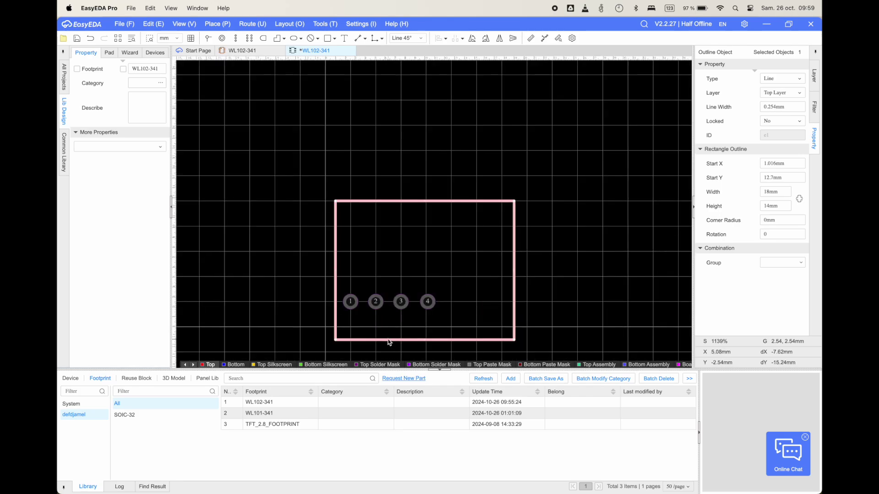
click(384, 332)
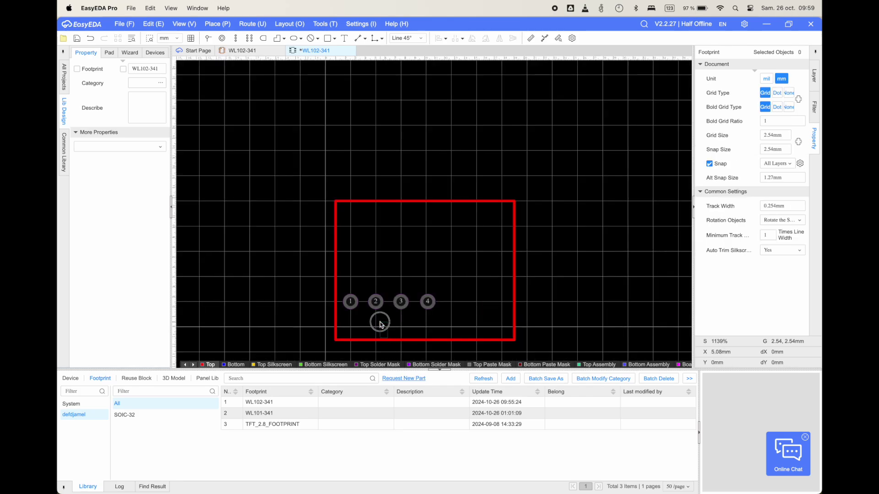
click(514, 340)
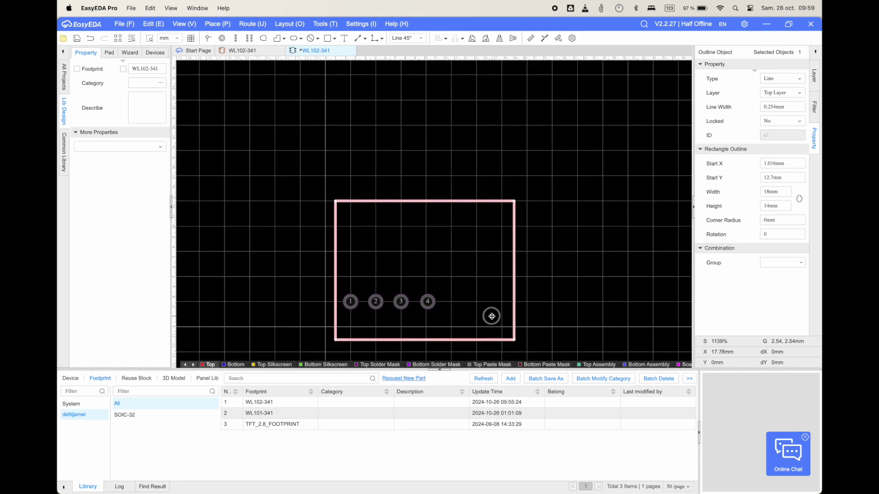
drag(491, 316, 489, 304)
key(Down)
key(Right)
drag(336, 341, 332, 330)
click(359, 303)
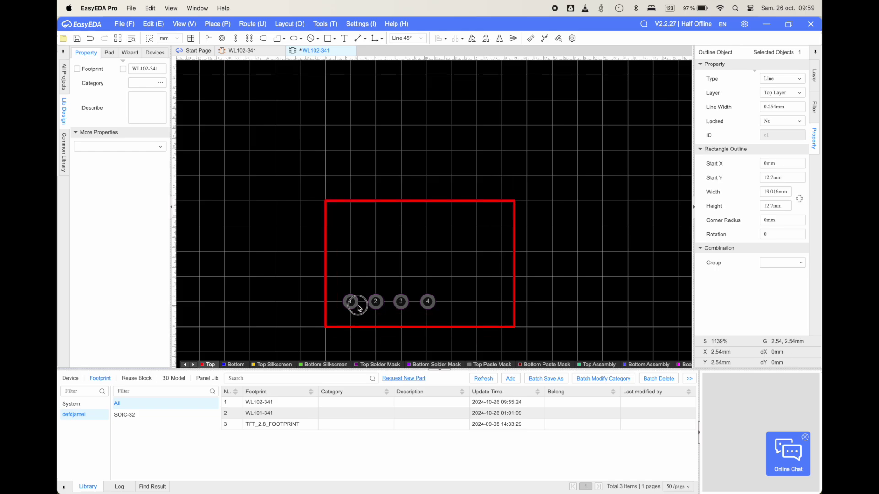
Set the outline's width to 18 mm and height to 13 mm, and snap its bottom edge to the grid at 12.7 mm height
click(515, 205)
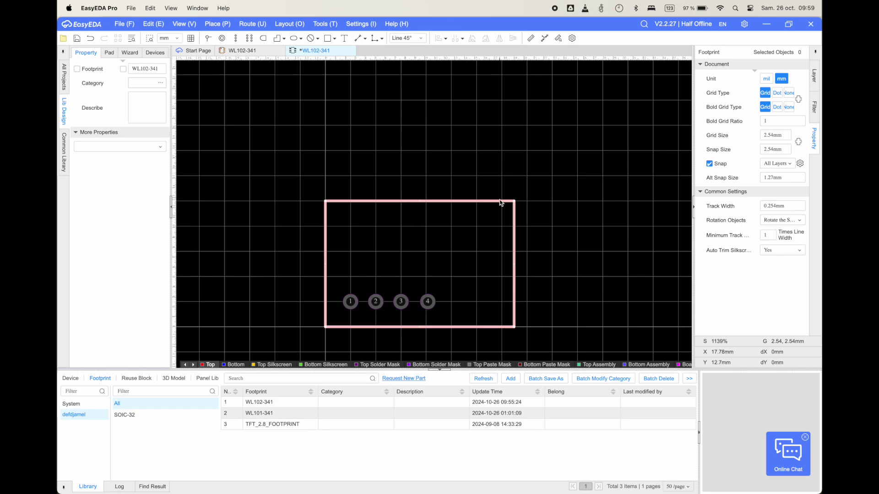
click(774, 192)
text(18mm)
key(Return)
click(769, 206)
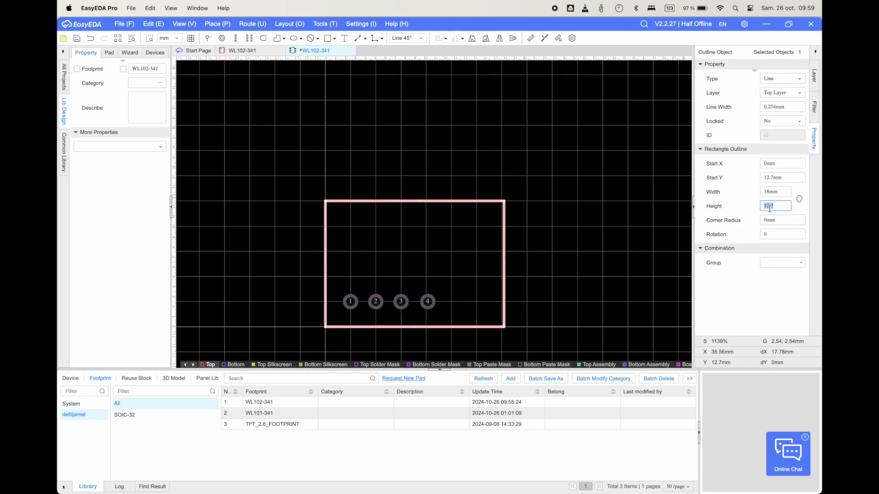
text(13)
key(Return)
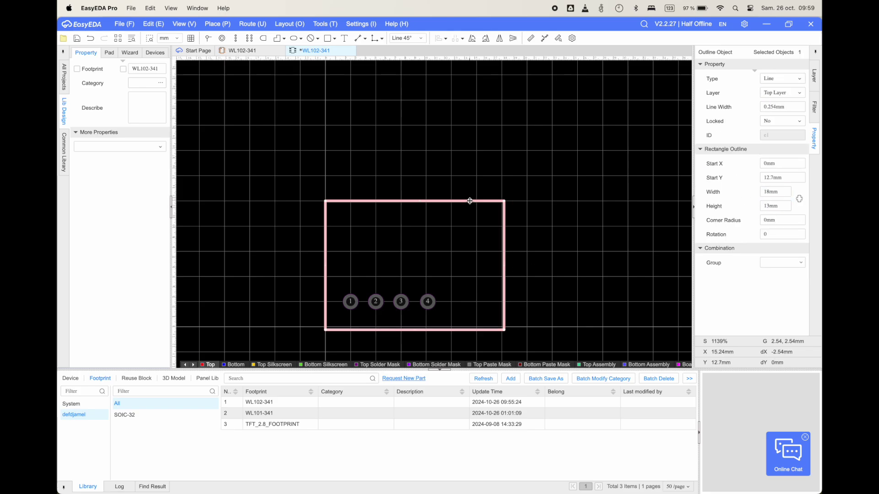
drag(326, 330, 326, 326)
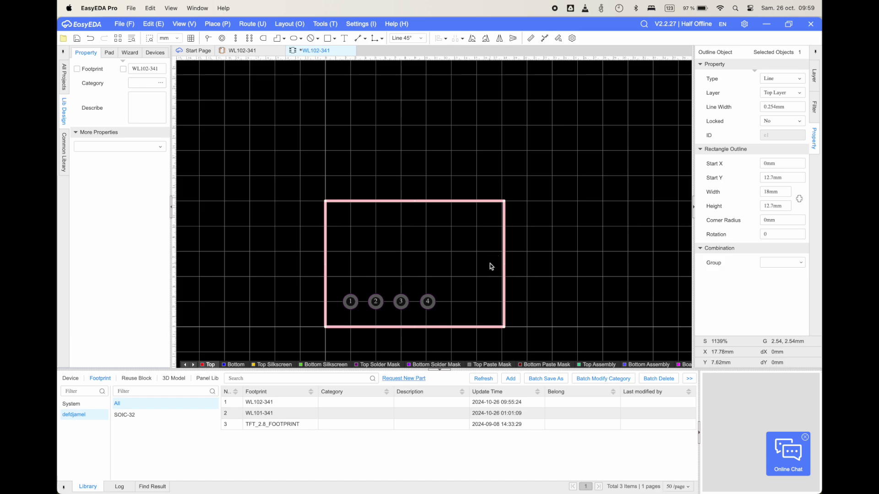
Switch to Safari and examine the product photos showing the module's width and height against a ruler
key(ctrl+Up)
click(281, 371)
scroll(593, 220, down, 20)
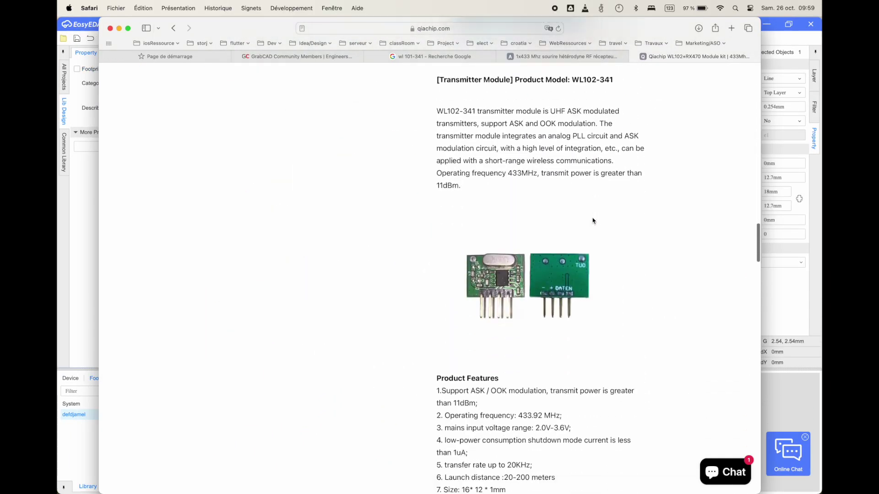
scroll(593, 220, down, 4)
ctrl+scroll(510, 219, up, 5)
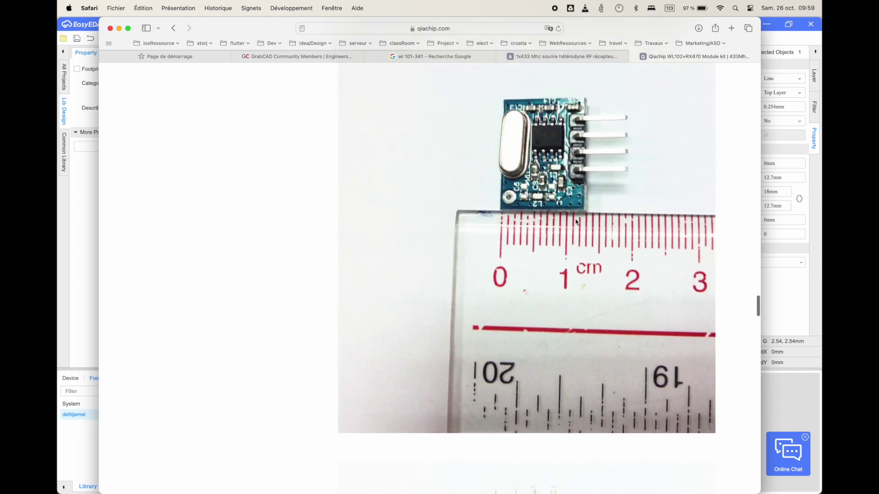
scroll(571, 256, down, 12)
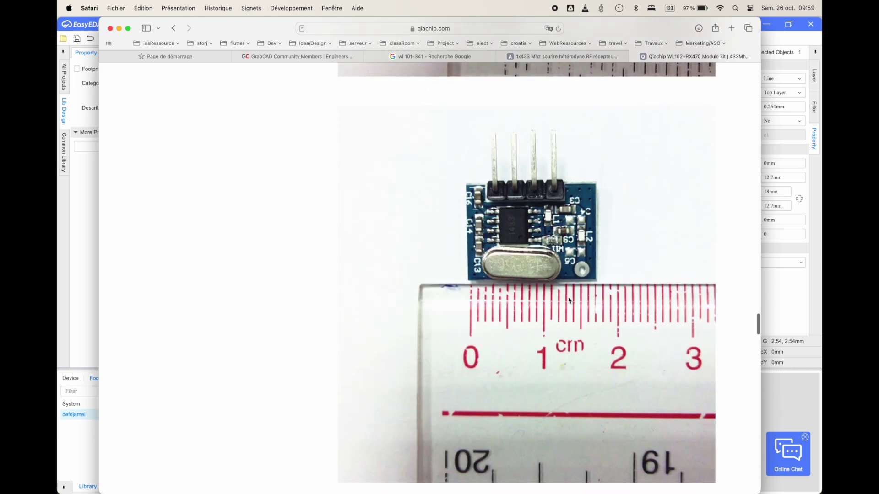
Go back to EasyEDA Pro and set the selected outline's height to 13 mm
key(ctrl+Up)
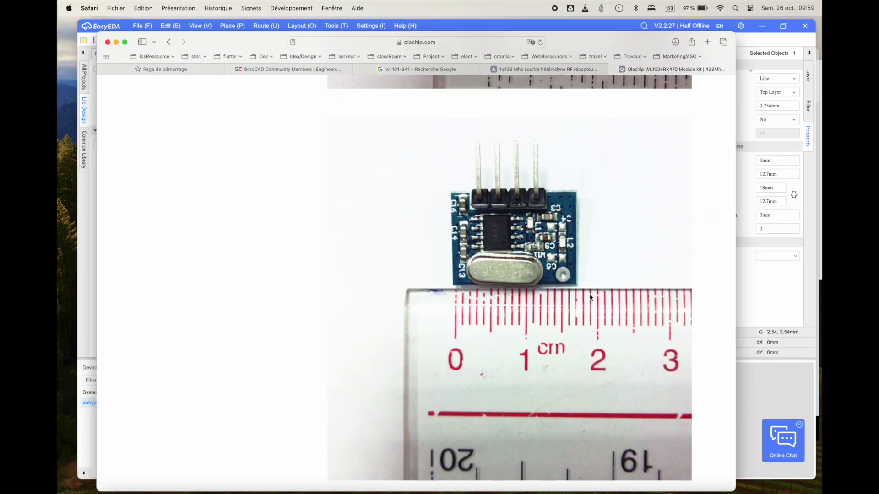
click(571, 163)
click(769, 206)
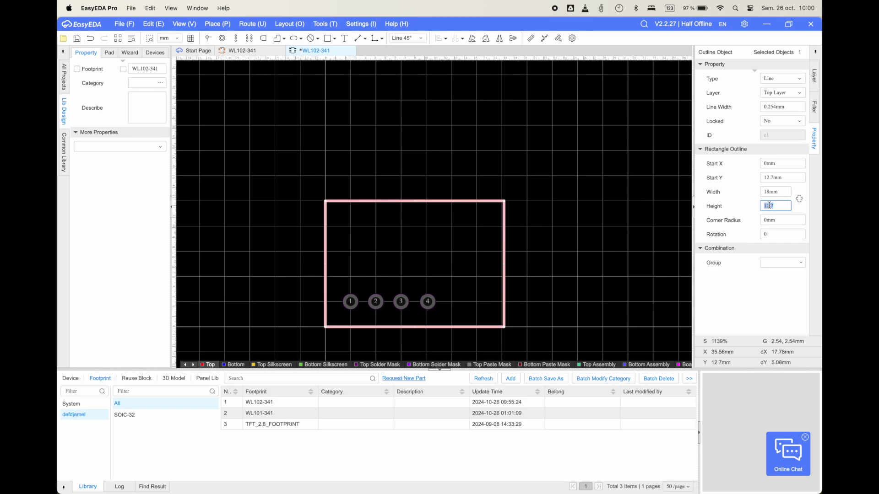
text(13)
key(Return)
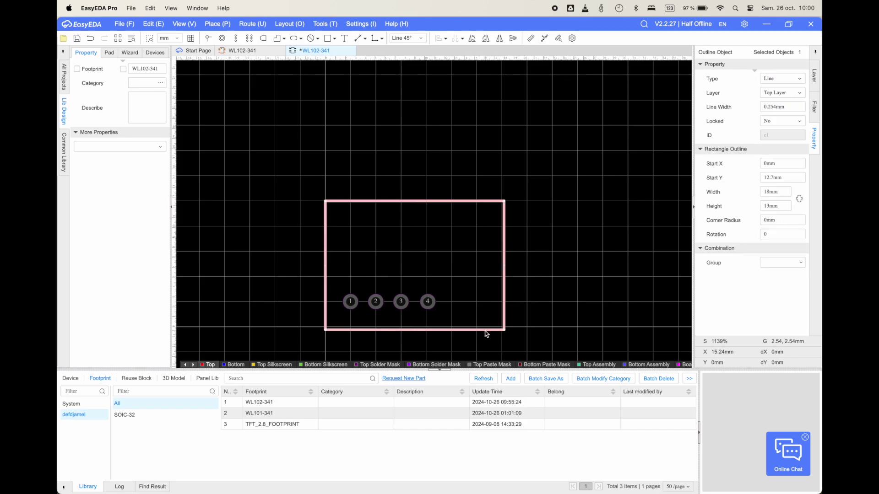
Resize the outline by its corners to fit the grid at 17.78 × 12.7 mm
mouse_move(502, 201)
mouse_down()
mouse_move(478, 203)
mouse_move(502, 201)
mouse_up()
click(479, 230)
click(476, 201)
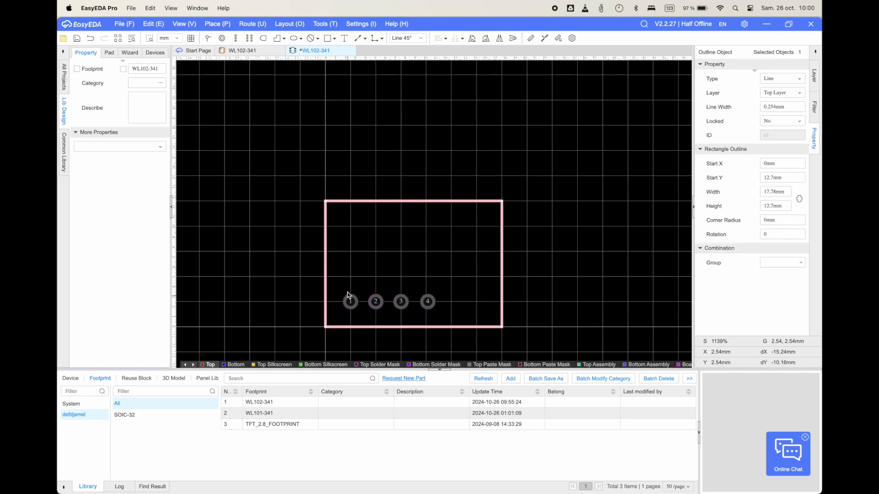
Move all four pads together 2.54 mm to the right inside the outline
drag(358, 291, 445, 305)
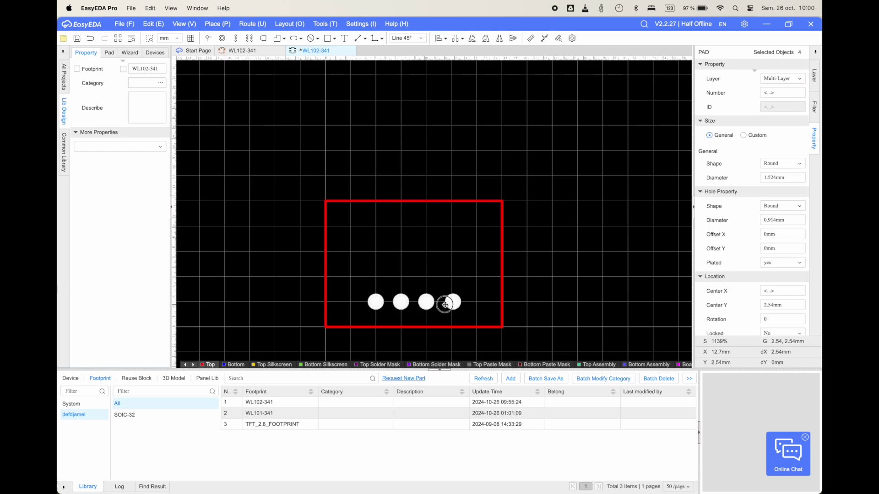
Save the WL102-341 footprint and list the personal 3D models in the library
click(550, 263)
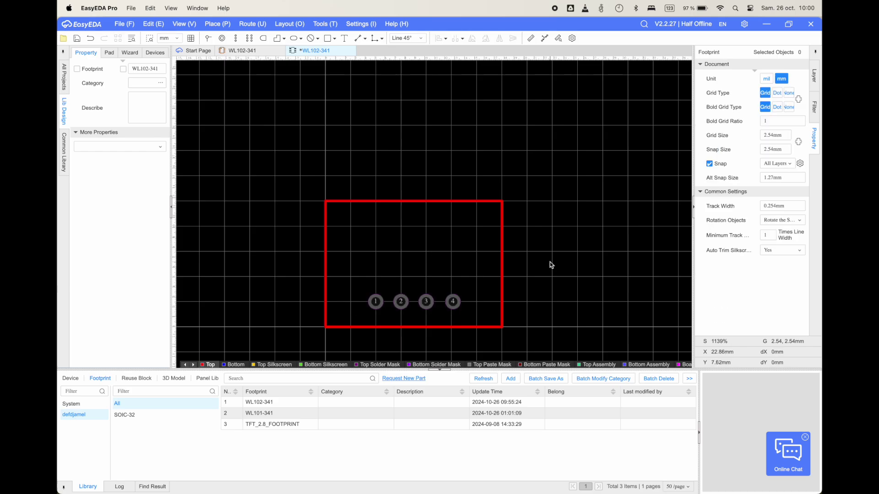
key(super+s)
click(174, 378)
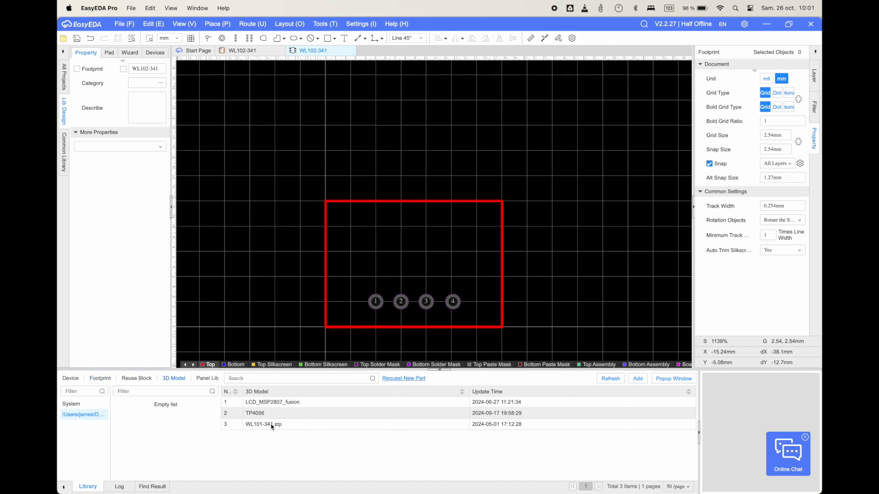
click(75, 406)
click(74, 415)
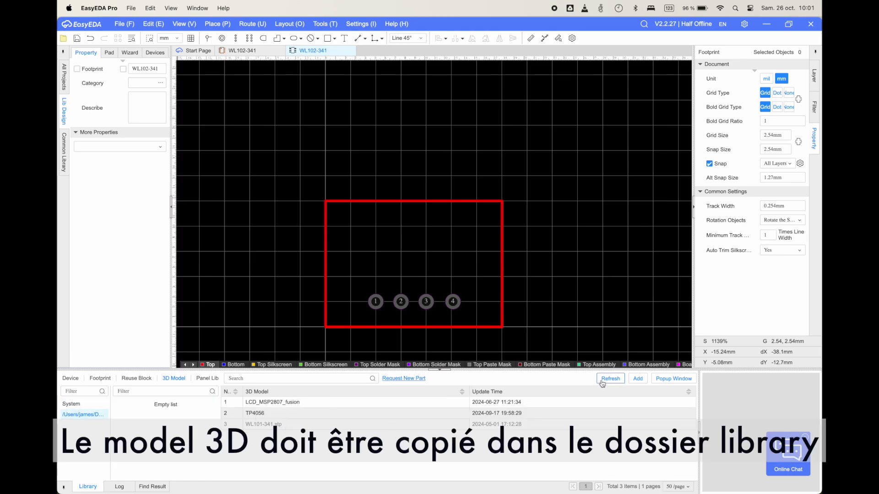
Start adding a 3D model and open the EasyEDA-Pro libraries folder in Finder through the offered path
click(638, 379)
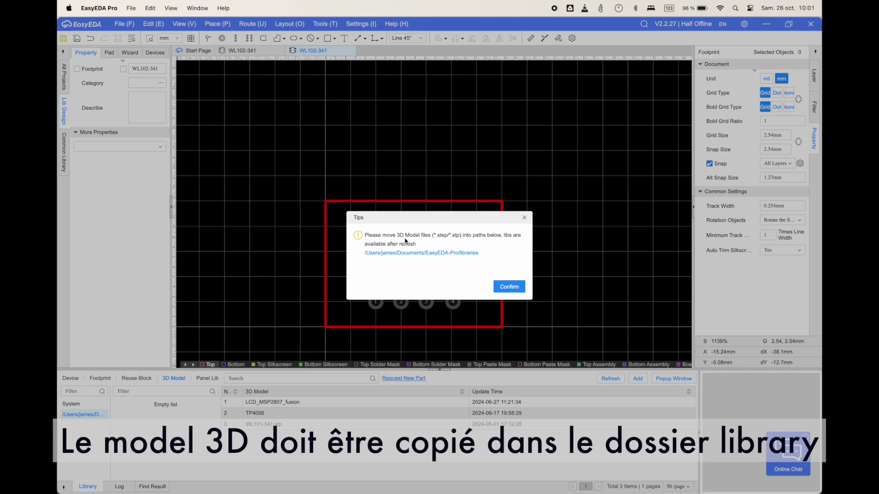
click(406, 253)
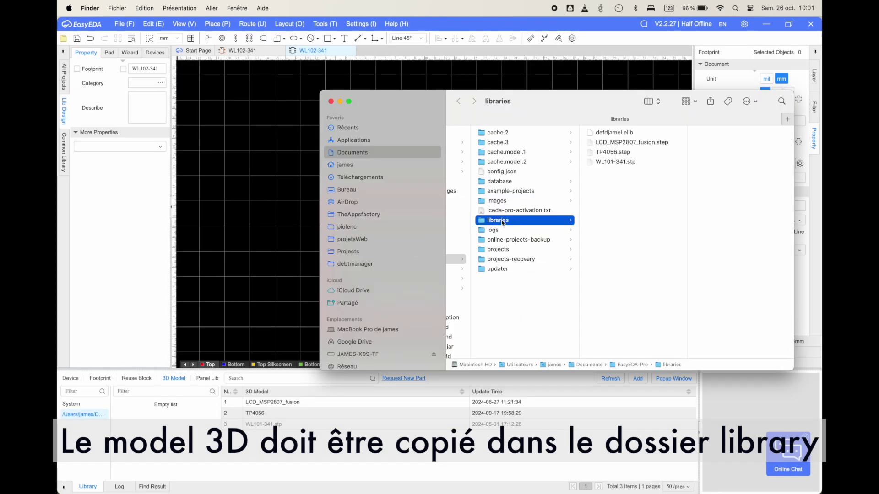
drag(567, 98, 418, 104)
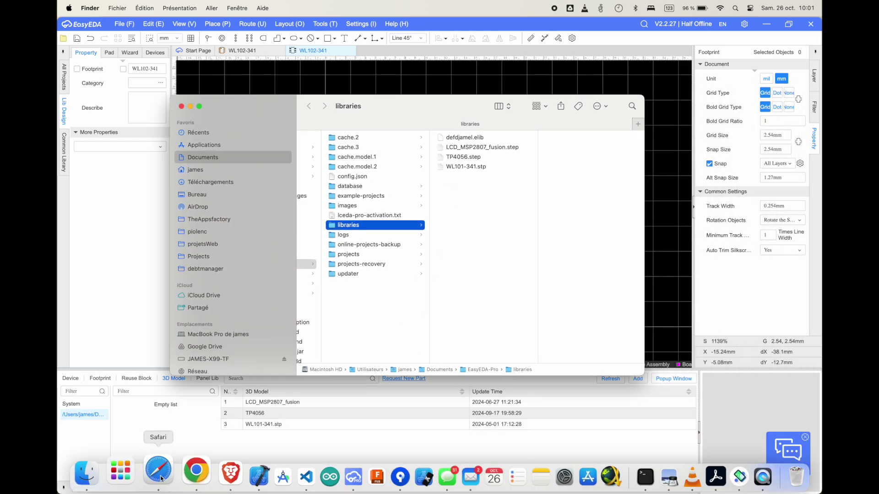
Switch to Safari and open grabcad.com in a new tab
click(148, 485)
key(super+t)
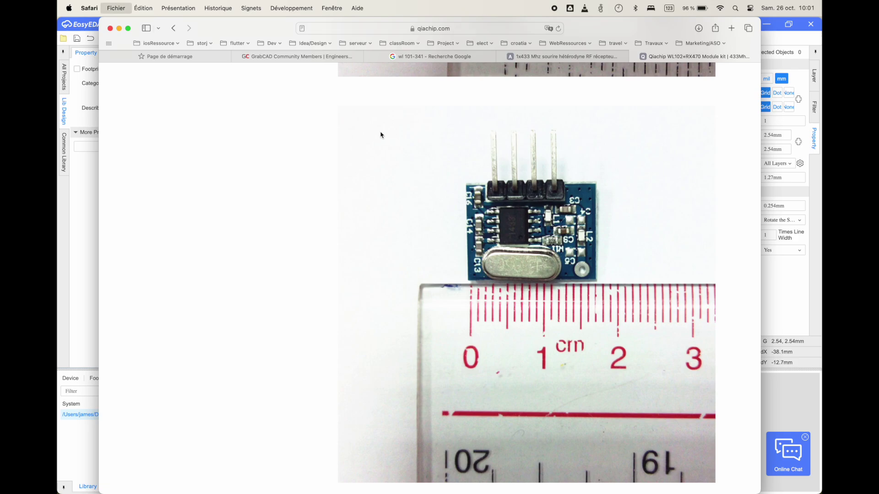
text(grabcad.com)
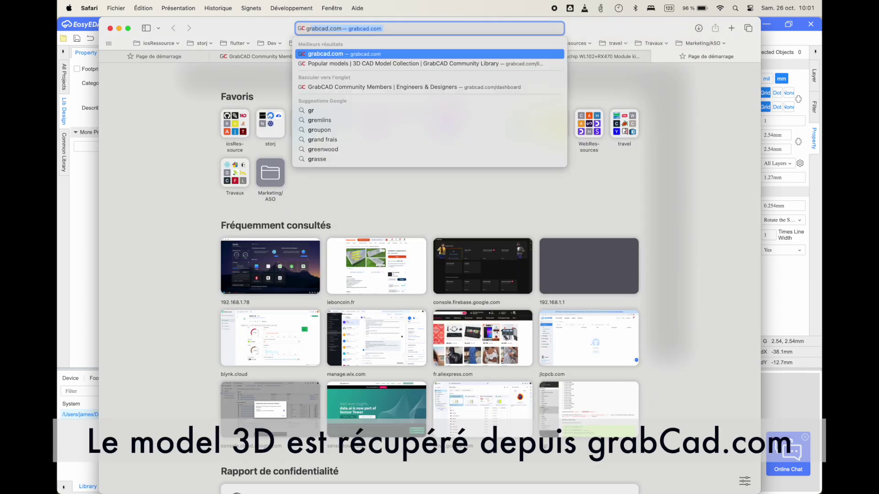
key(Return)
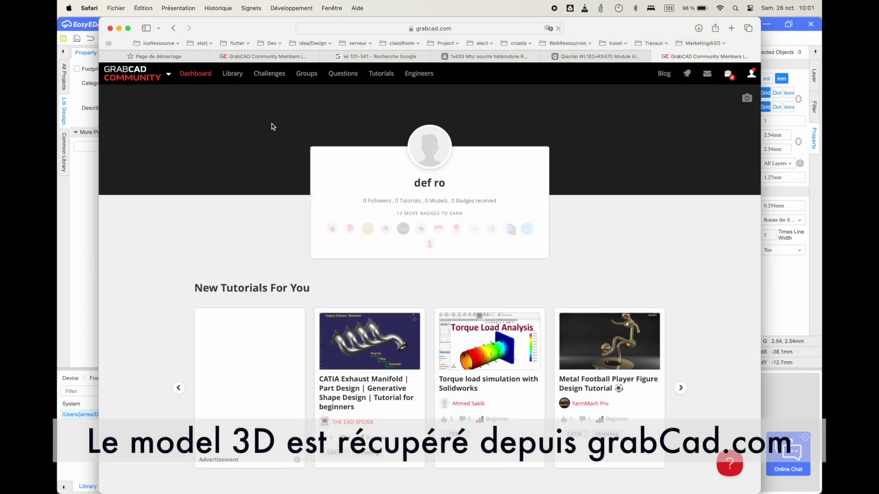
Search the GrabCAD model library for wl102
click(235, 75)
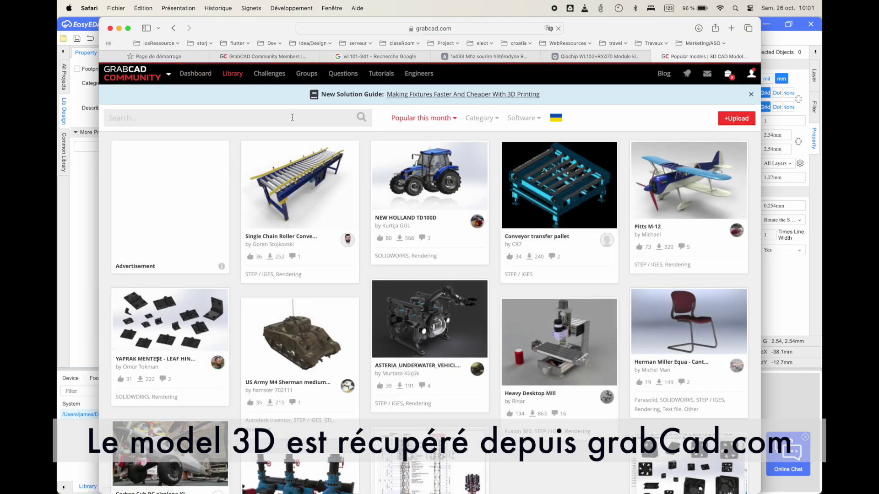
text(wl)
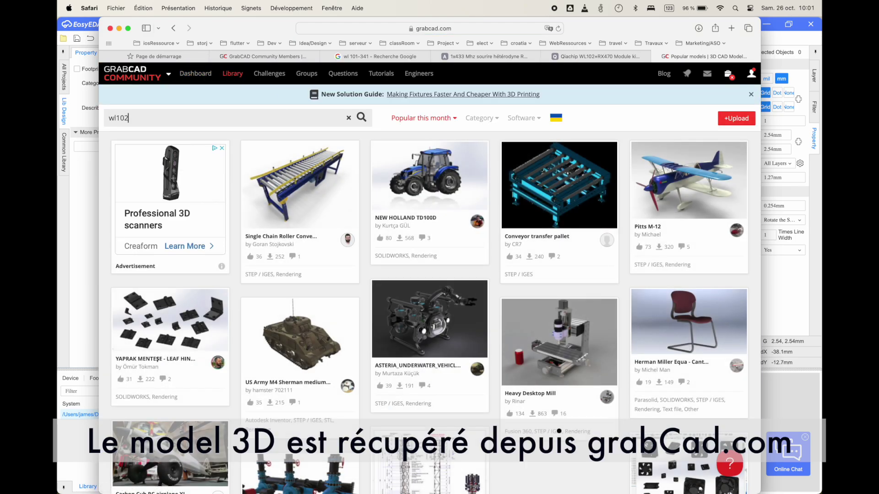
text(102)
key(Return)
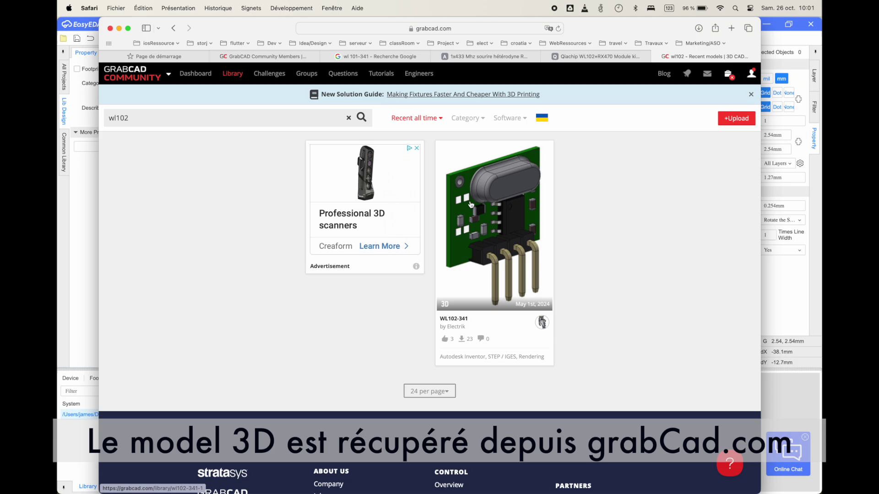
Open the WL102-341 model page, download its files and reveal the downloaded zip in Finder
click(494, 228)
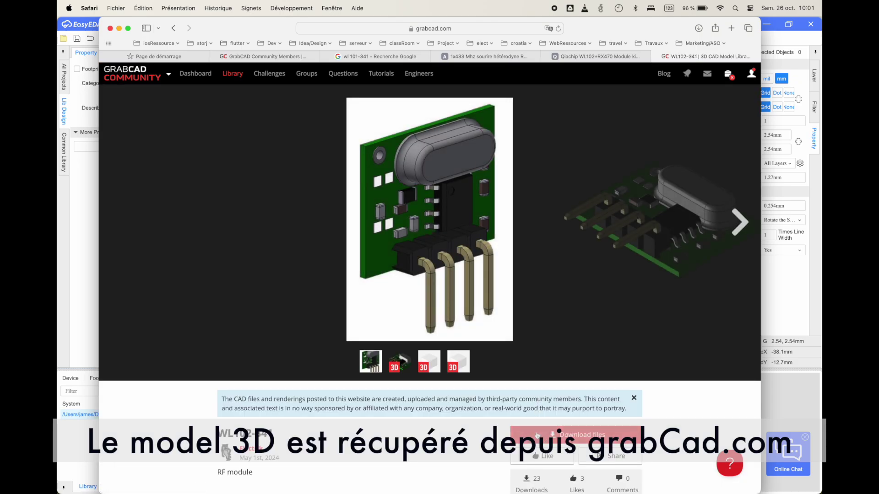
click(576, 434)
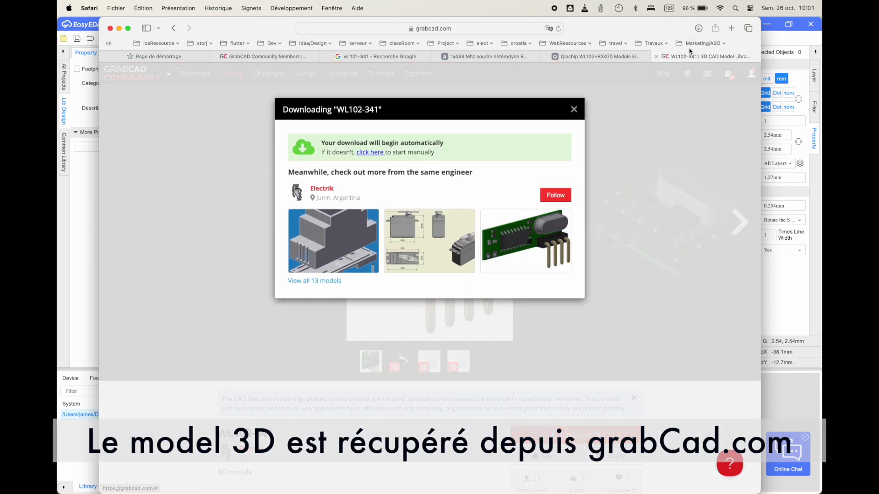
click(699, 31)
click(768, 72)
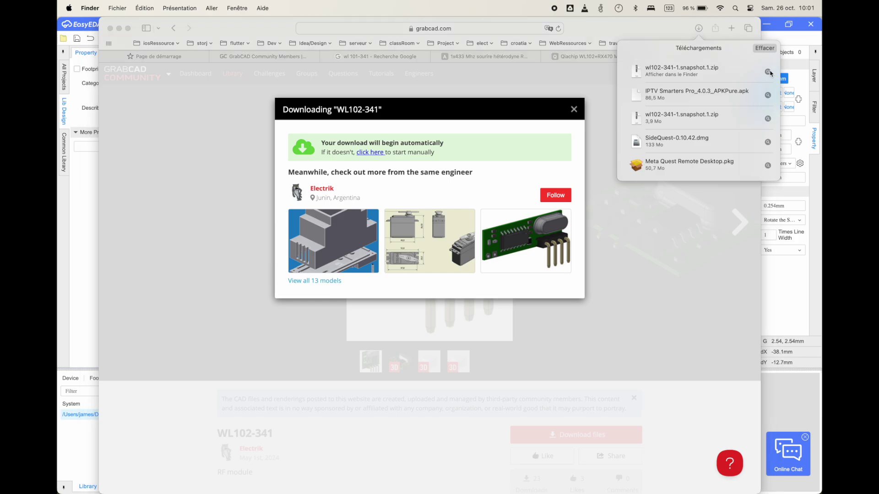
Extract the downloaded WL102-341 archive, open the resulting folder and select WL102-341.stp
double_click(514, 146)
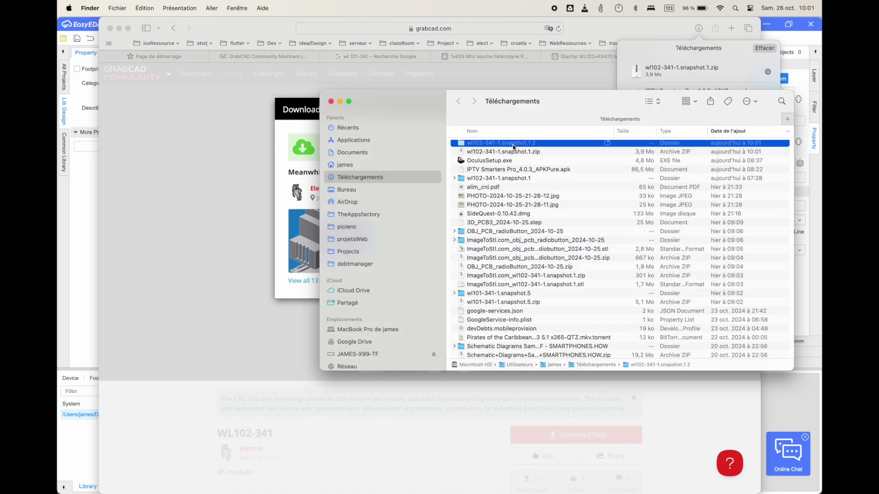
double_click(489, 145)
click(486, 170)
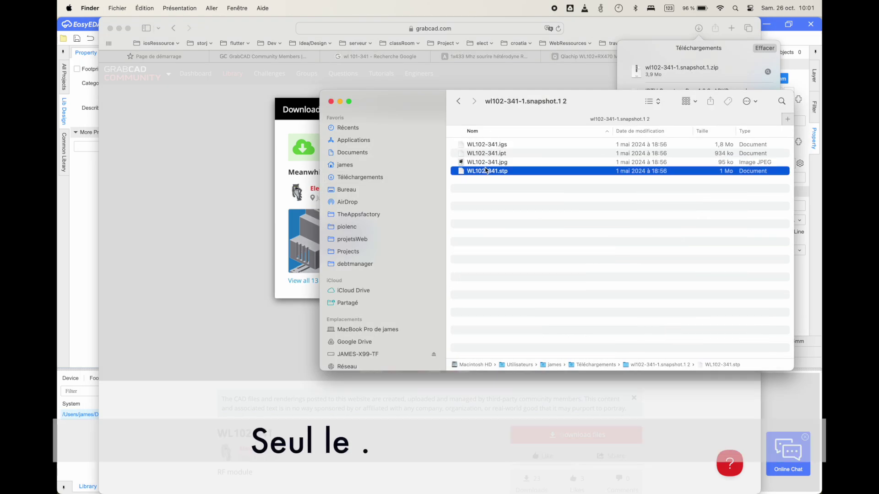
Preview the WL102-341.jpg and WL102-341.stp files in the extracted folder, ending with the .stp file selected
click(483, 162)
key(space)
key(space)
click(484, 172)
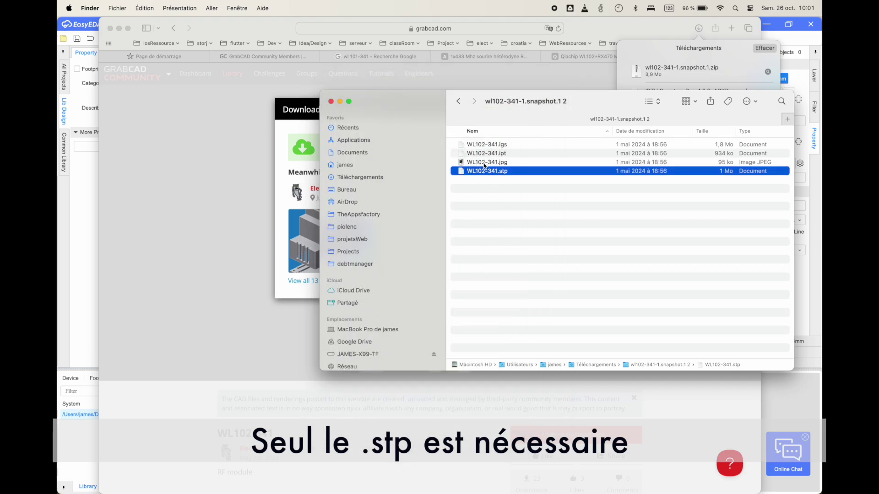
key(space)
key(space)
click(483, 201)
click(485, 173)
Place the two Finder windows side by side and move WL102-341.stp into the EasyEDA-Pro libraries folder
key(ctrl+Up)
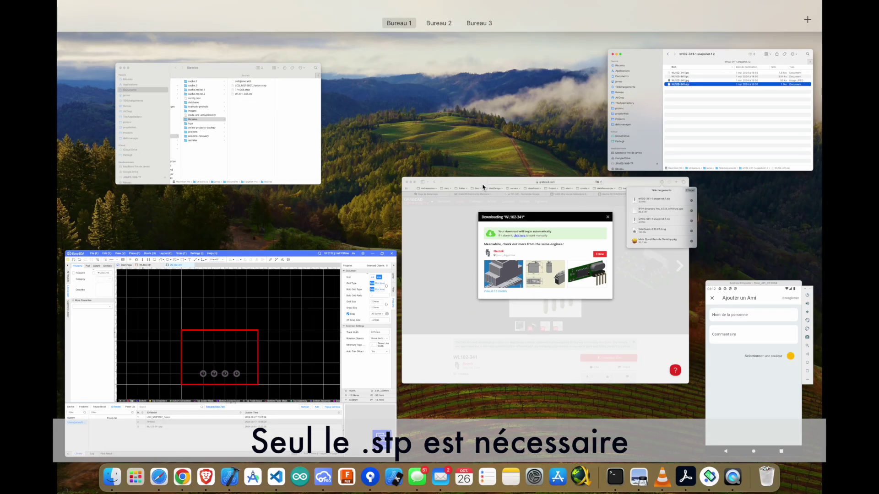
click(302, 141)
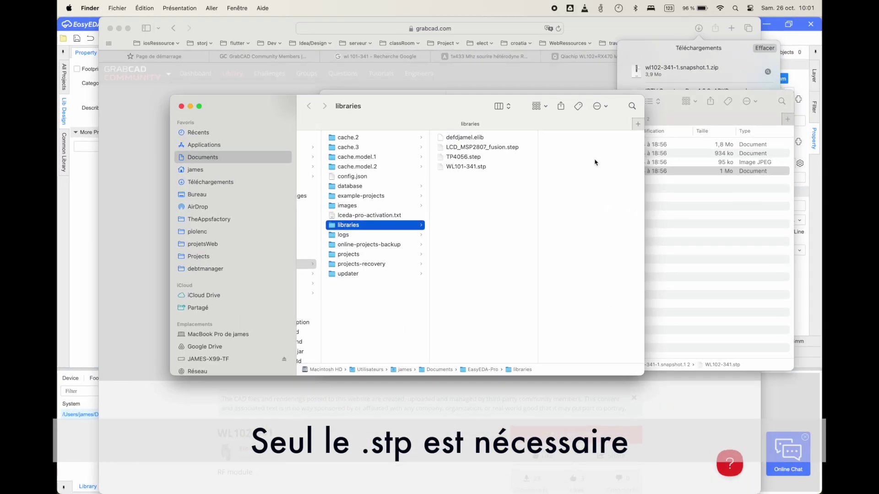
click(694, 142)
drag(412, 112, 696, 121)
drag(764, 179, 476, 178)
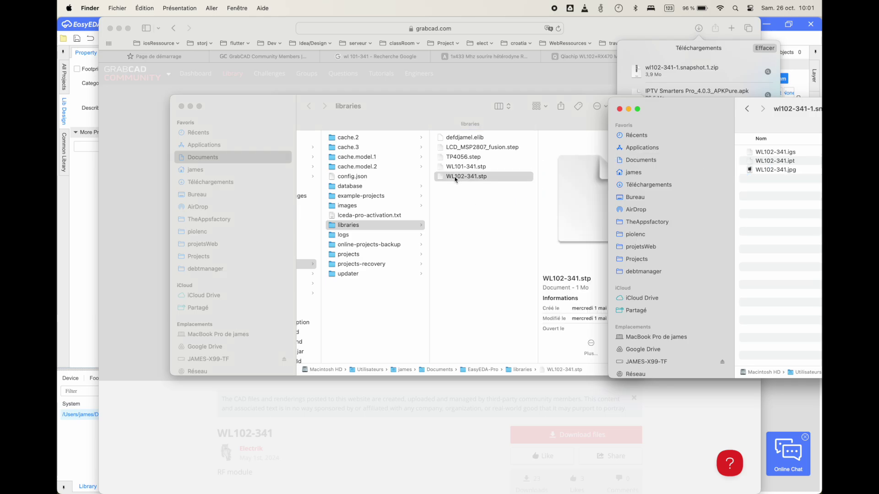
Switch back to EasyEDA Pro and refresh the 3D model list
click(427, 422)
key(ctrl+Up)
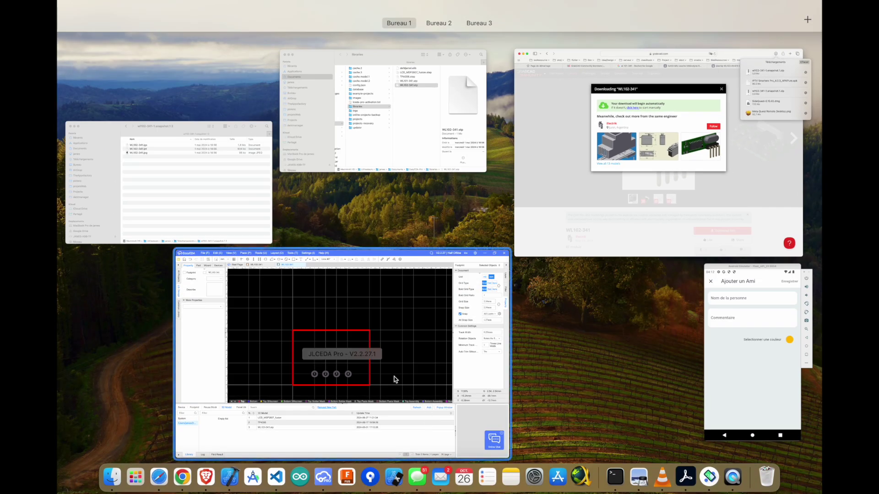
click(395, 379)
click(610, 379)
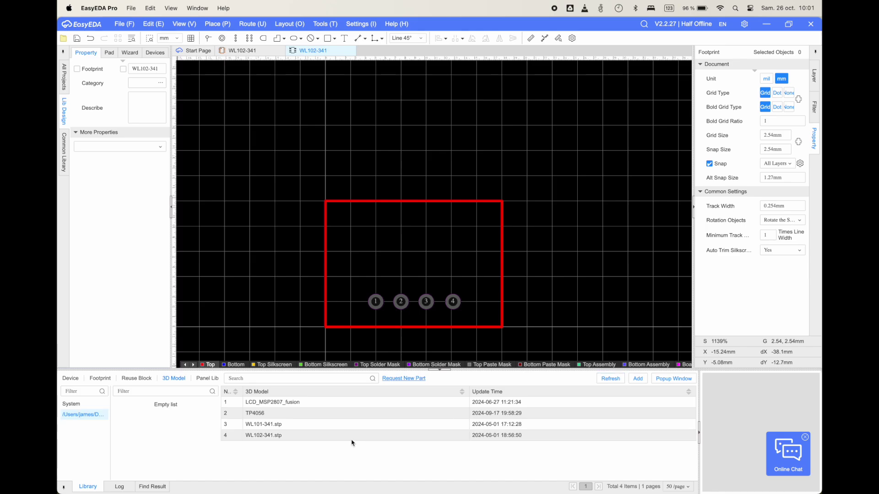
Inspect the WL102-341.stp model in the 3D preview, rotating it and dismissing the Online Chat bubble covering it
click(274, 438)
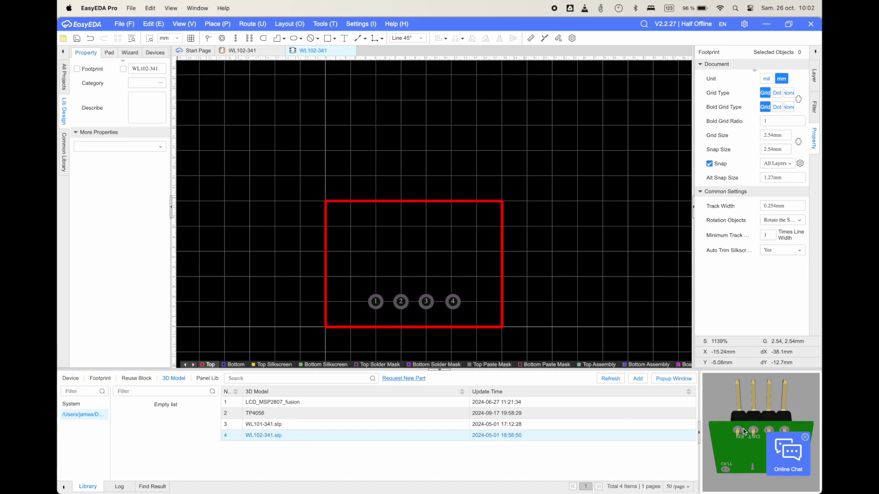
drag(744, 431, 777, 438)
click(805, 437)
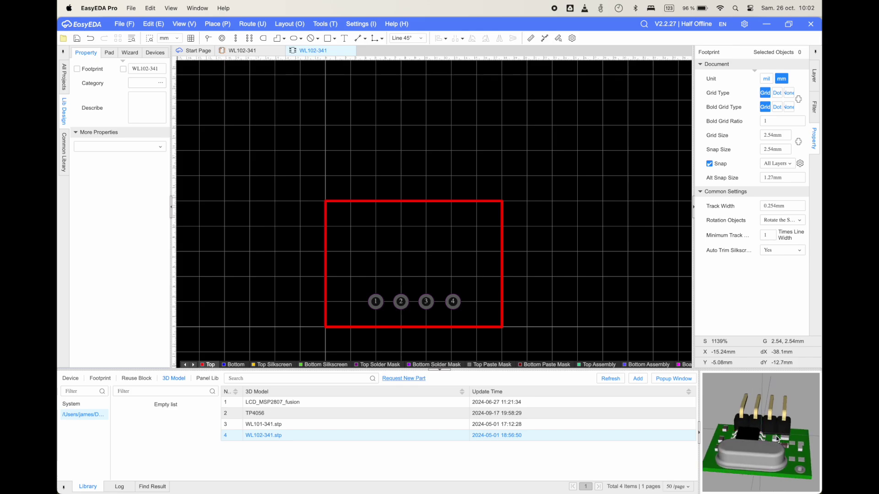
Link WL102-341.stp to a new device and associate the existing WL102-341 symbol from the personal library with it
right_click(272, 440)
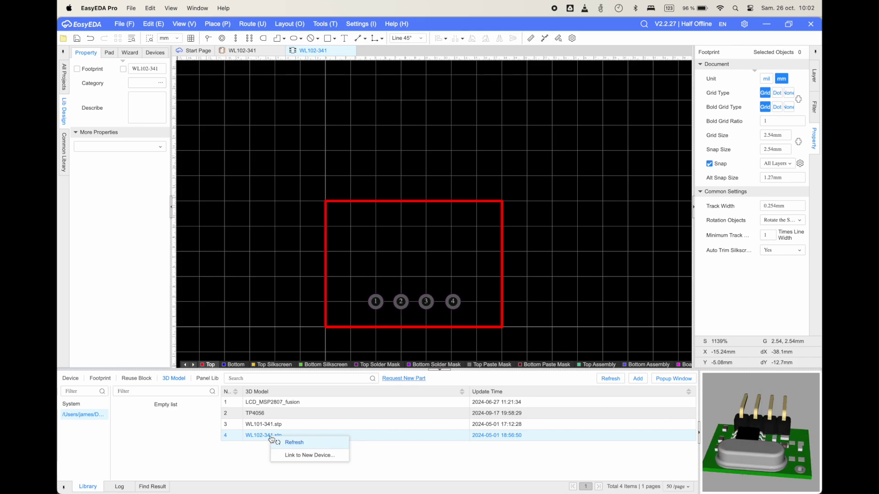
click(297, 457)
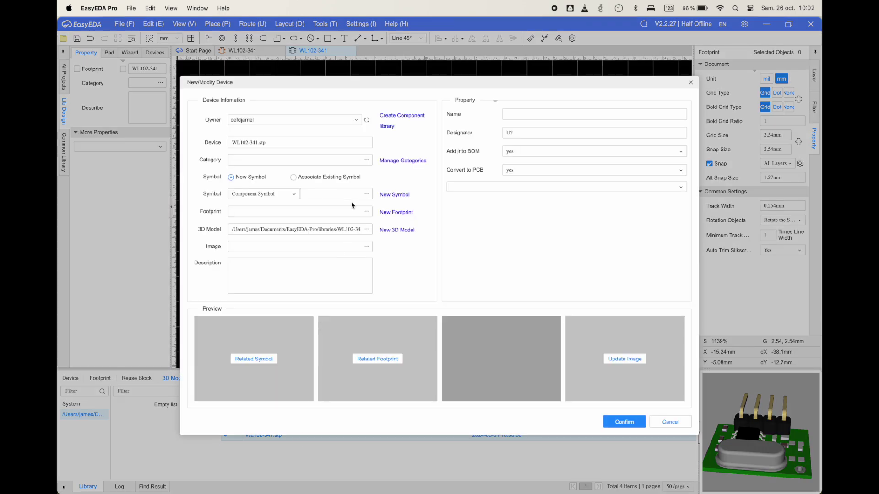
click(367, 194)
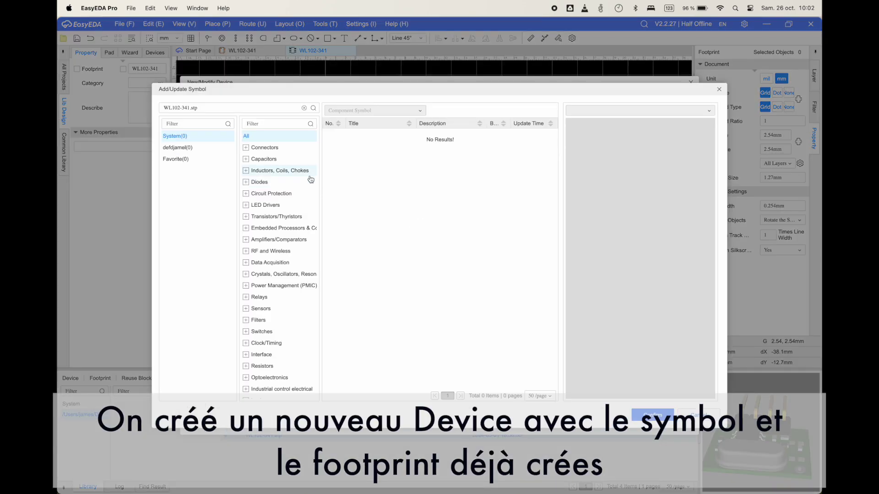
click(195, 149)
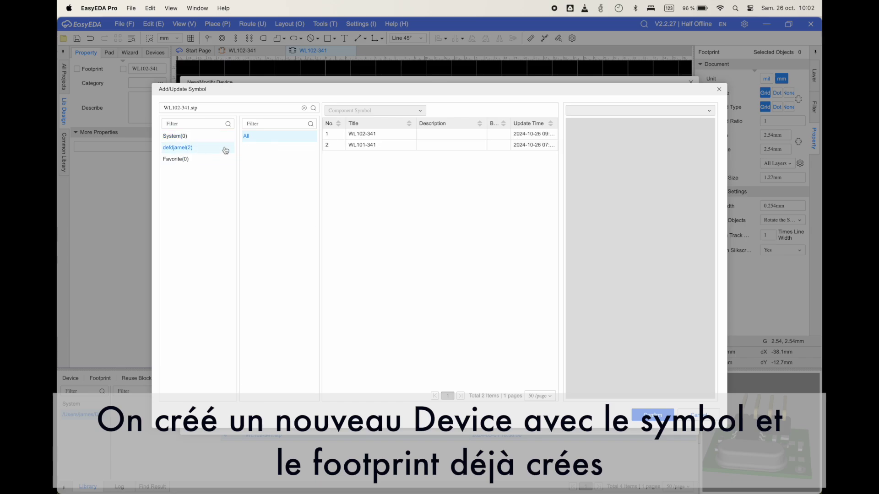
click(373, 146)
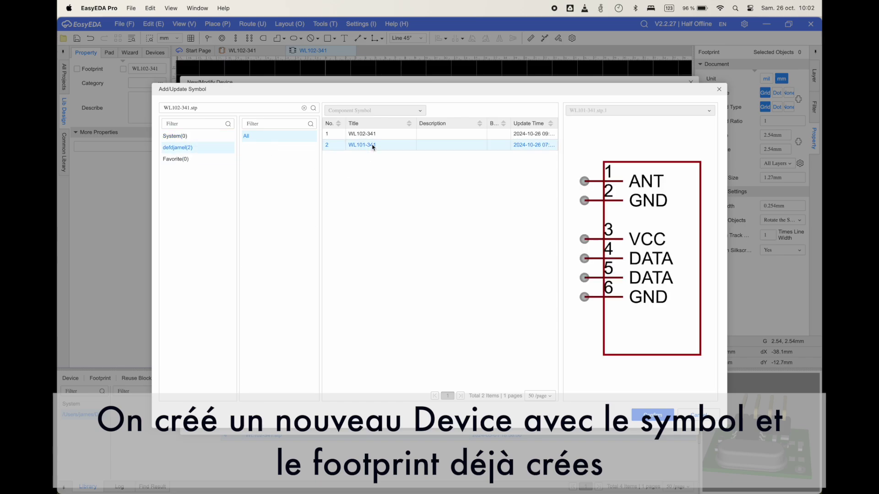
click(369, 135)
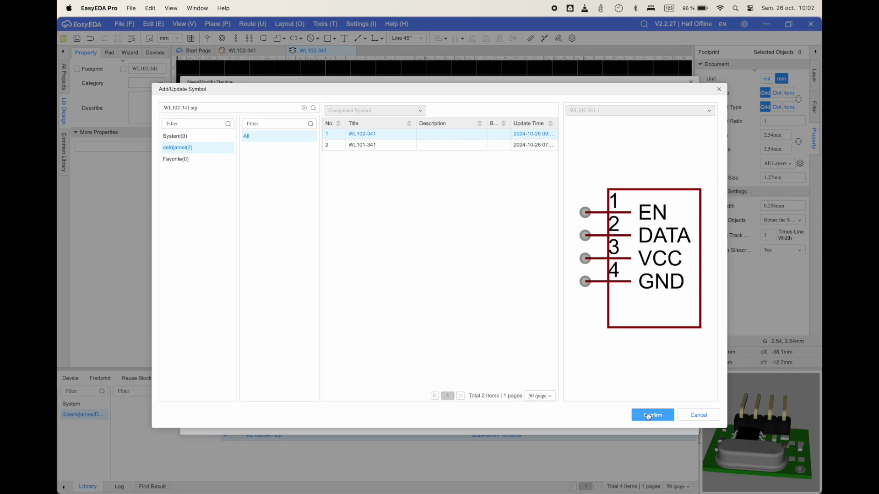
click(648, 416)
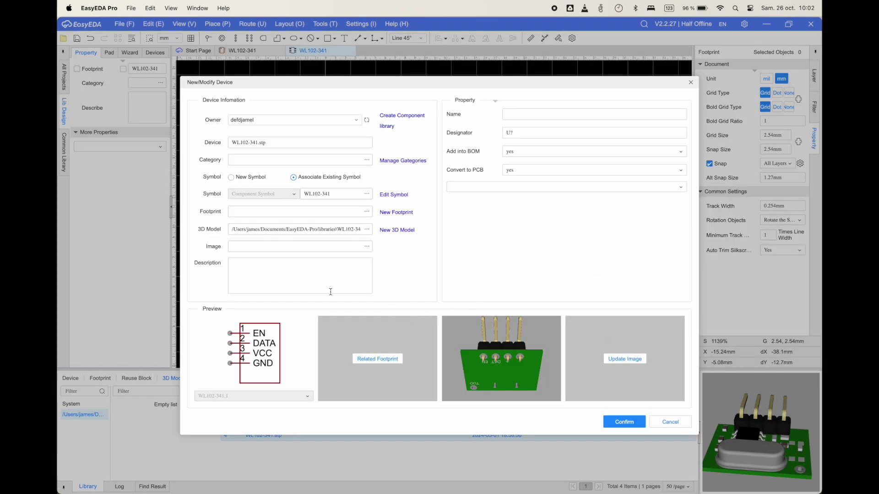
Associate the WL102-341 footprint from the personal library with the new device
click(365, 360)
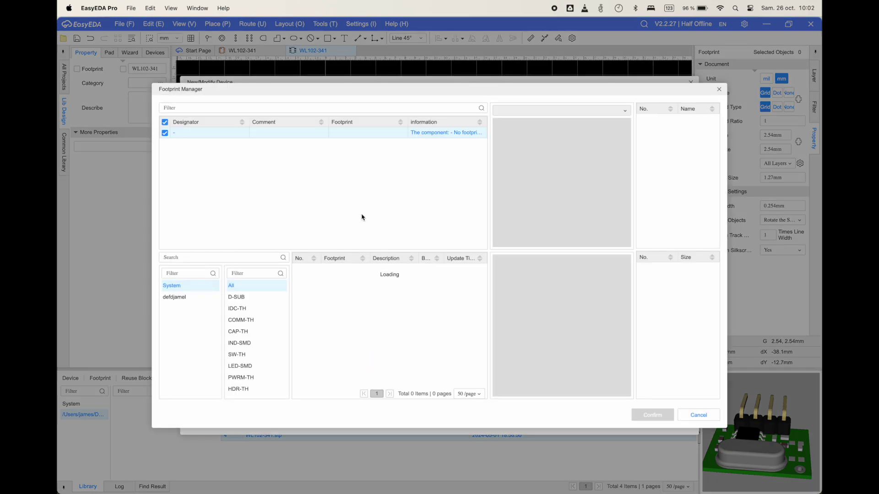
click(189, 297)
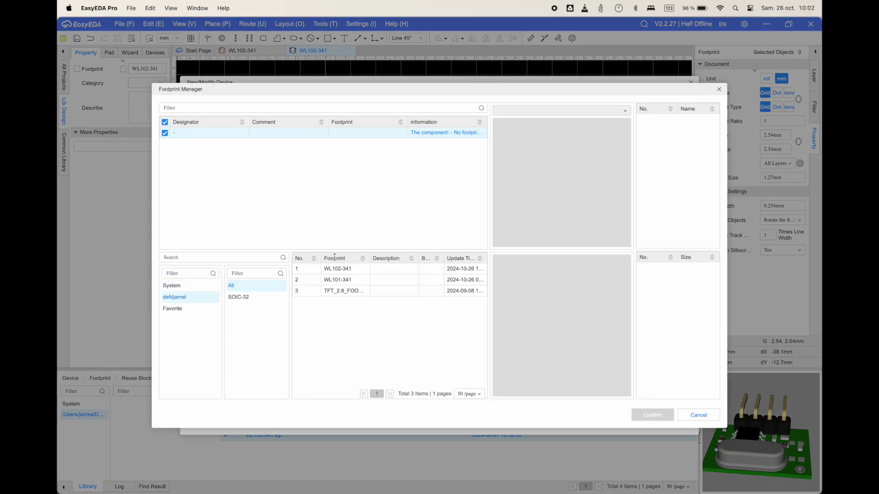
click(344, 283)
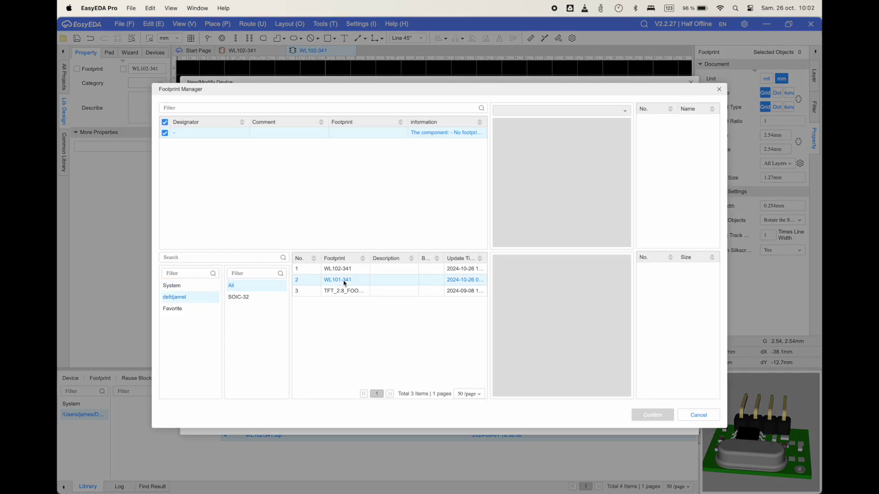
click(341, 269)
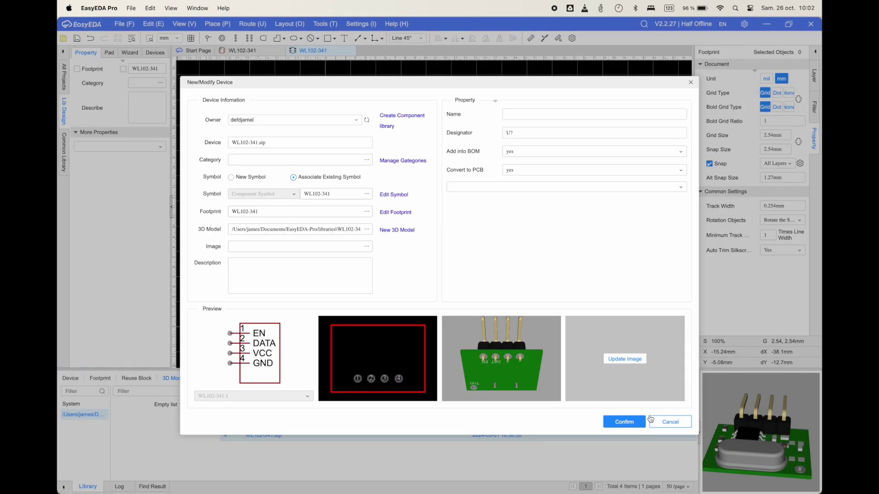
click(650, 415)
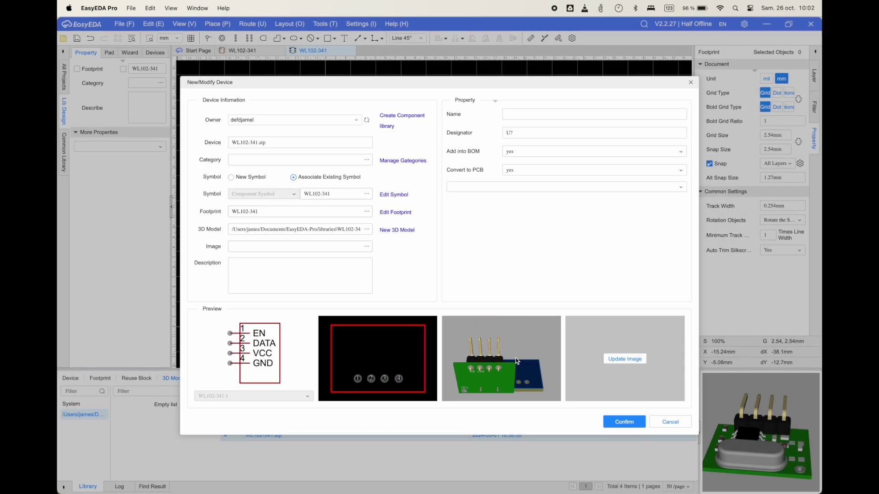
Choose to add an image to the device and preview WL101-341.jpg in the file chooser
click(624, 360)
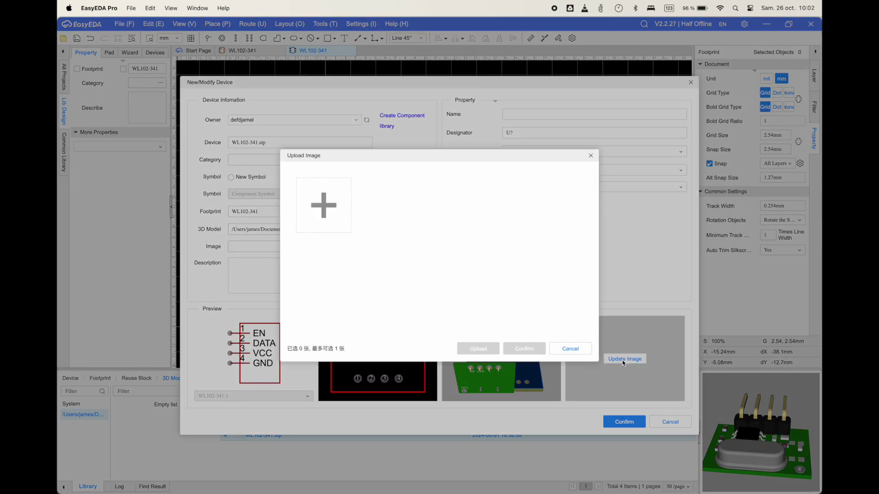
click(347, 217)
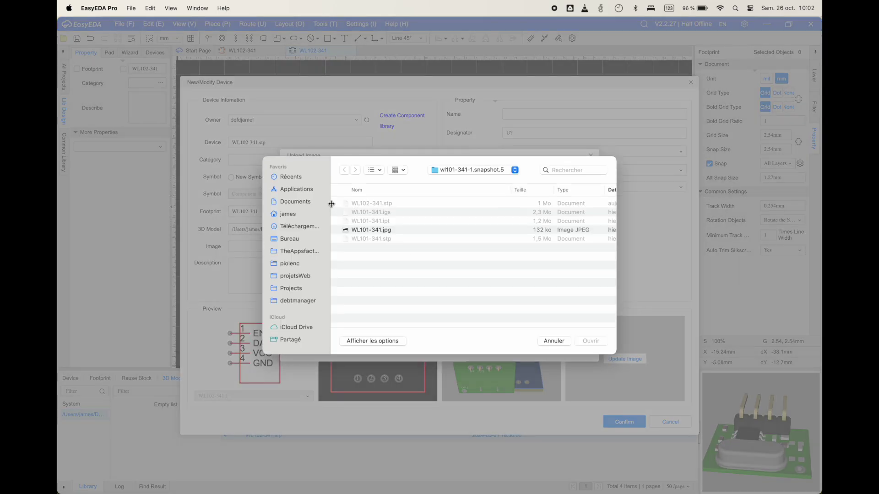
click(366, 230)
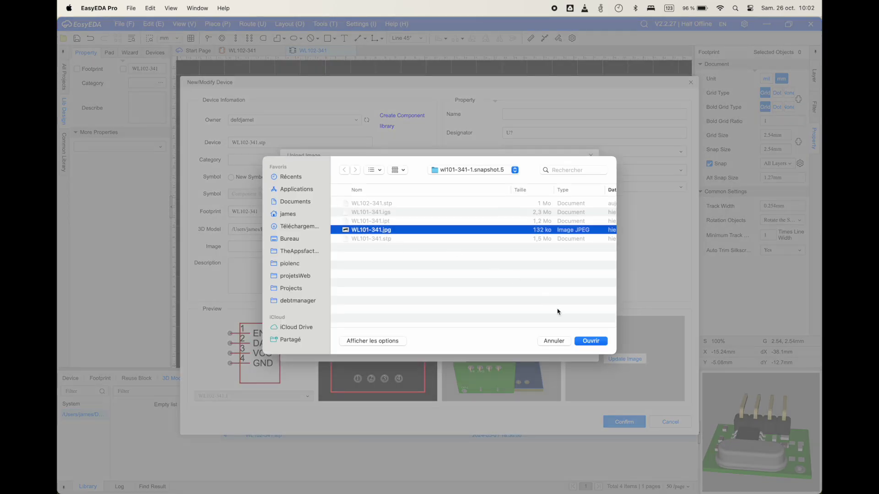
key(space)
key(space)
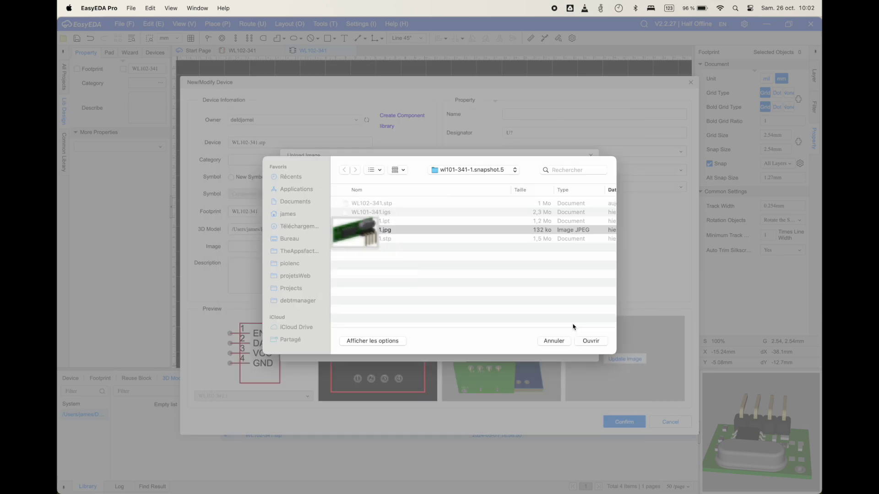
Upload WL102-341.jpg from the wl102-341-1.snapshot.1 2 folder in Téléchargements as the device image and save the new device
click(463, 172)
click(463, 179)
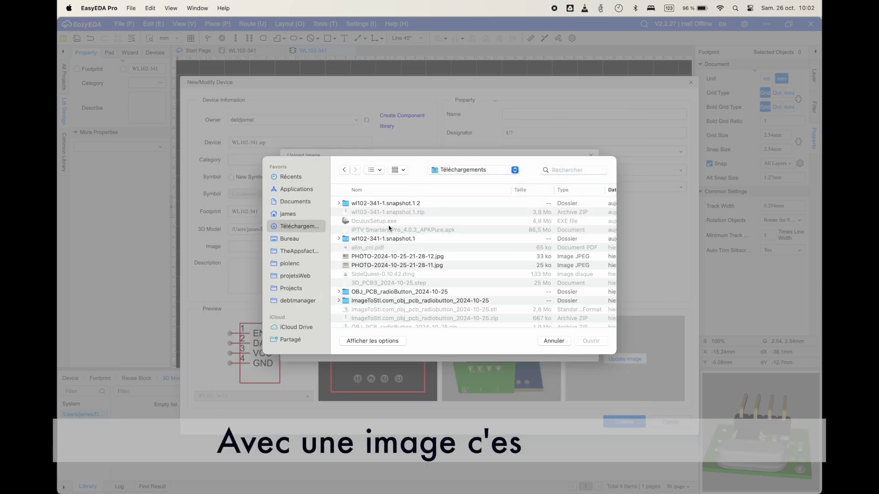
double_click(361, 204)
click(370, 220)
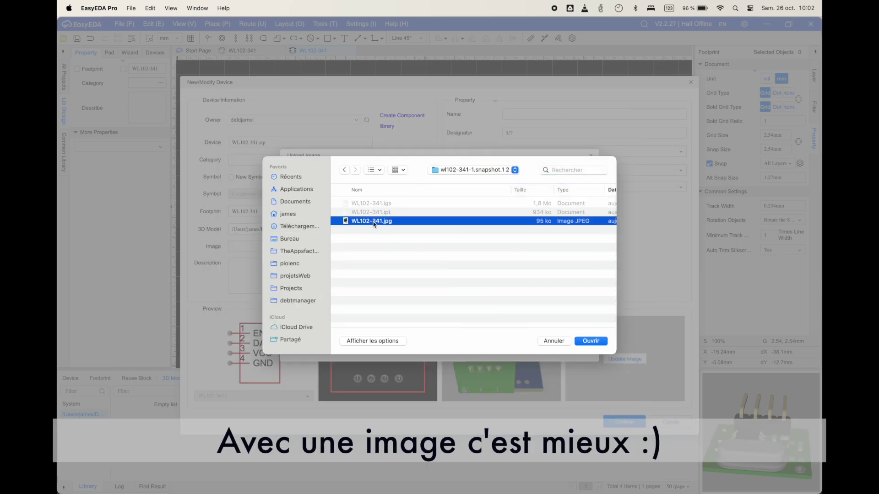
key(space)
key(space)
click(595, 341)
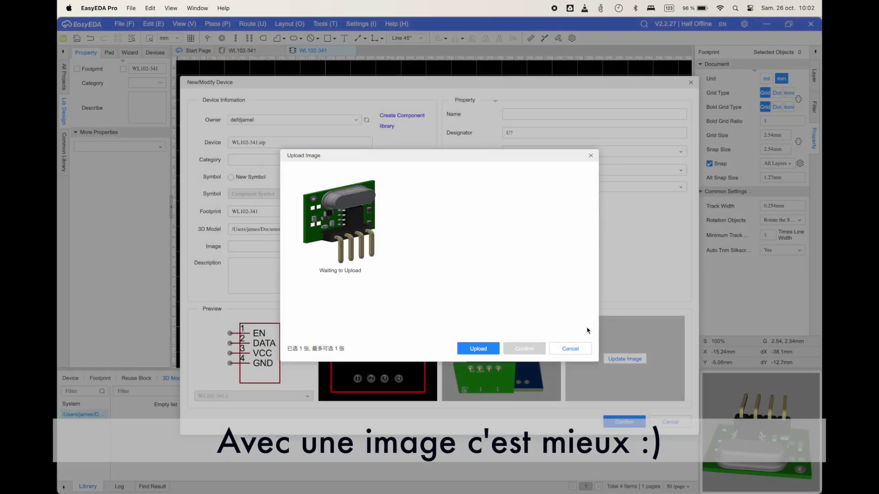
click(487, 347)
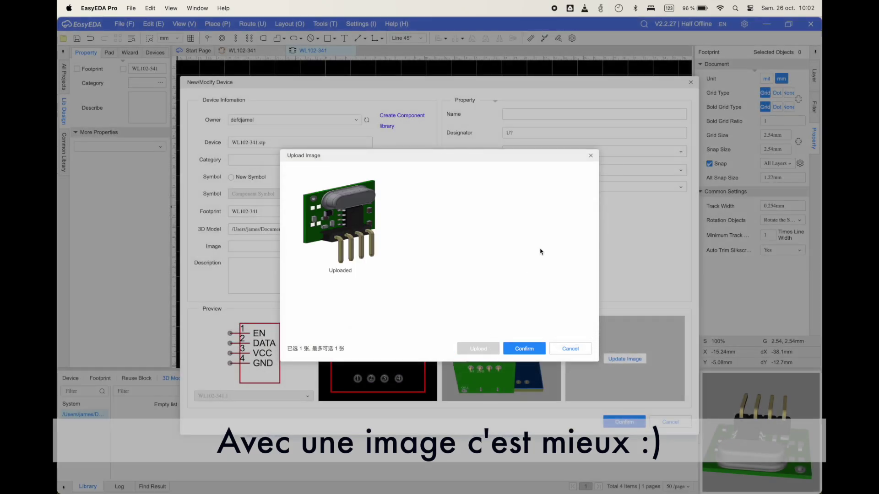
click(525, 349)
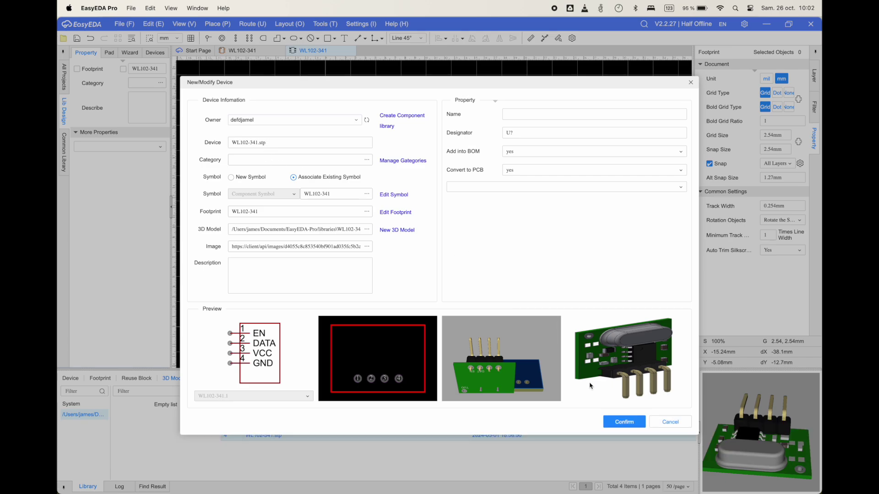
click(624, 422)
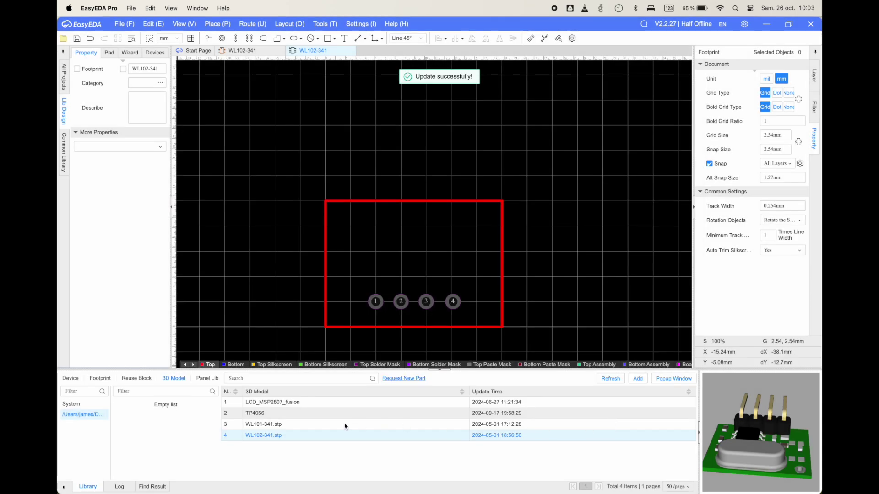
Delete the old WL102-341 device from the personal library without deleting its associated symbol
click(71, 379)
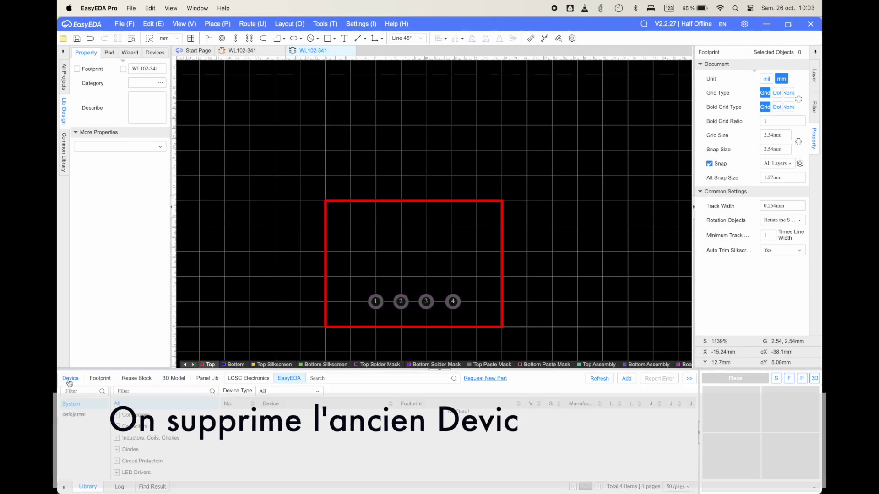
click(71, 415)
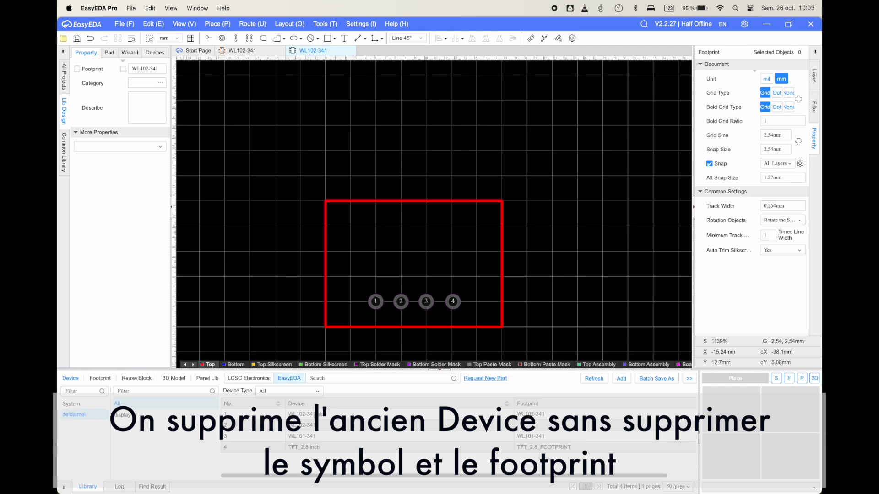
click(312, 425)
right_click(312, 425)
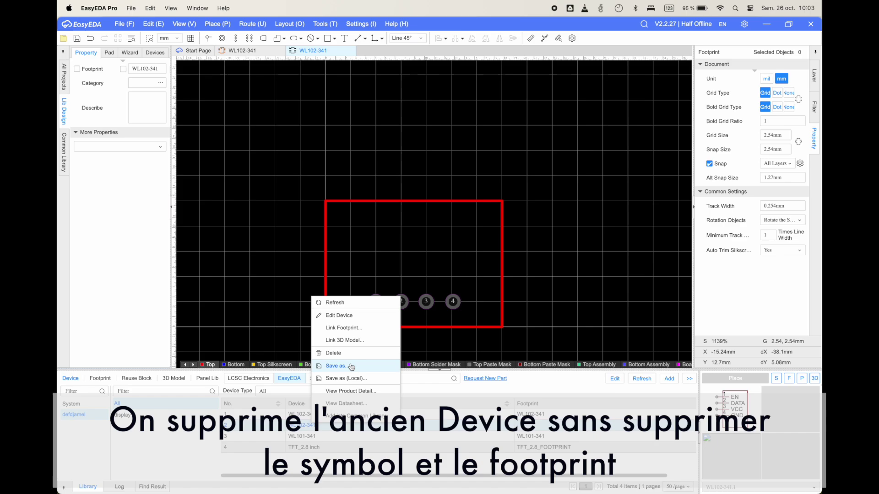
click(341, 354)
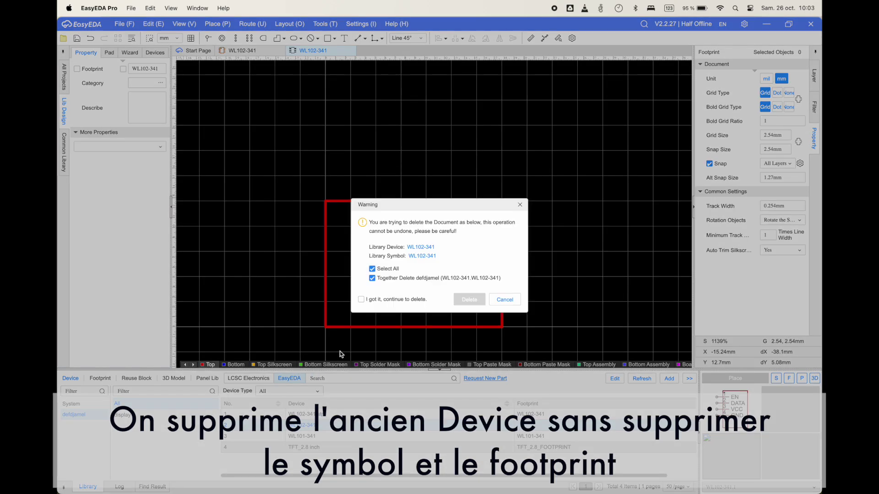
click(372, 278)
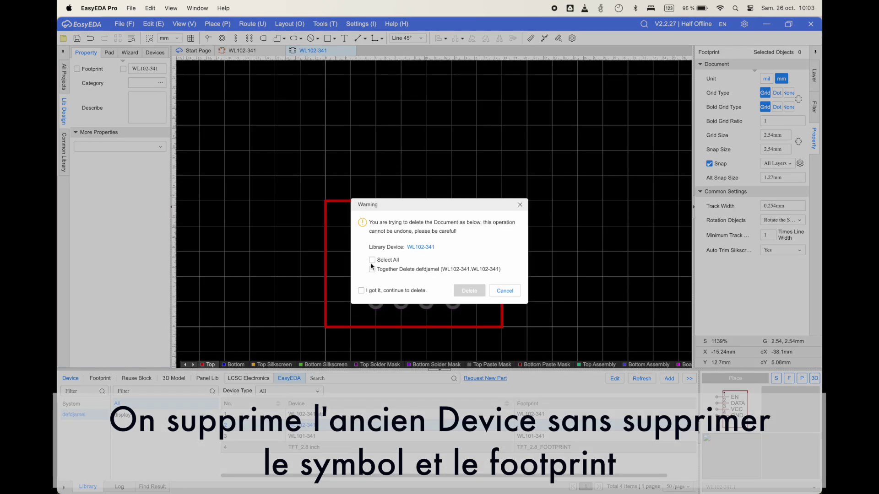
click(361, 290)
click(463, 291)
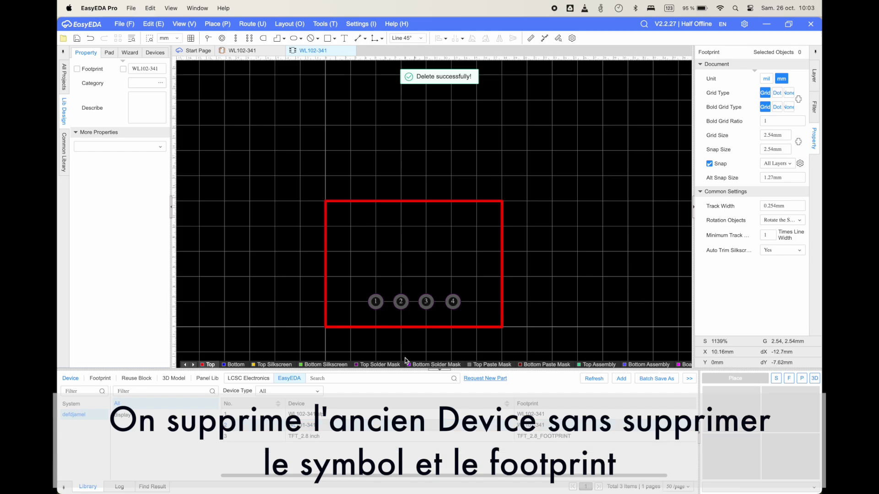
click(324, 414)
right_click(324, 416)
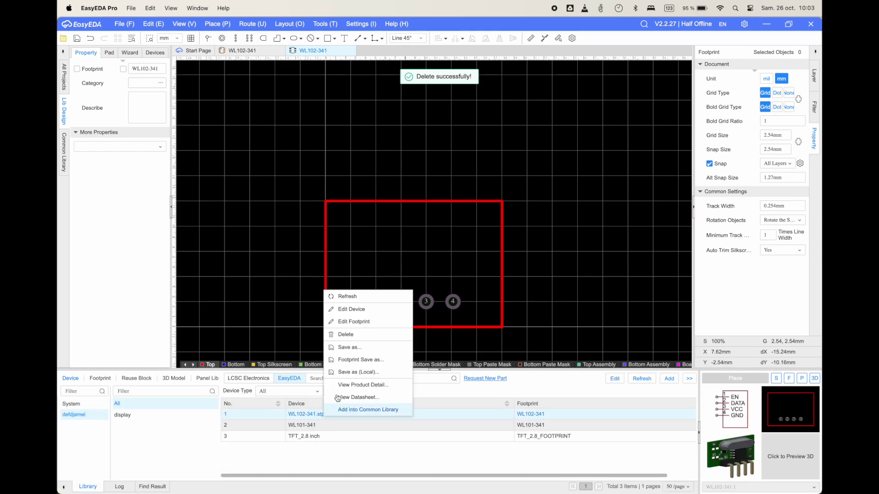
click(355, 310)
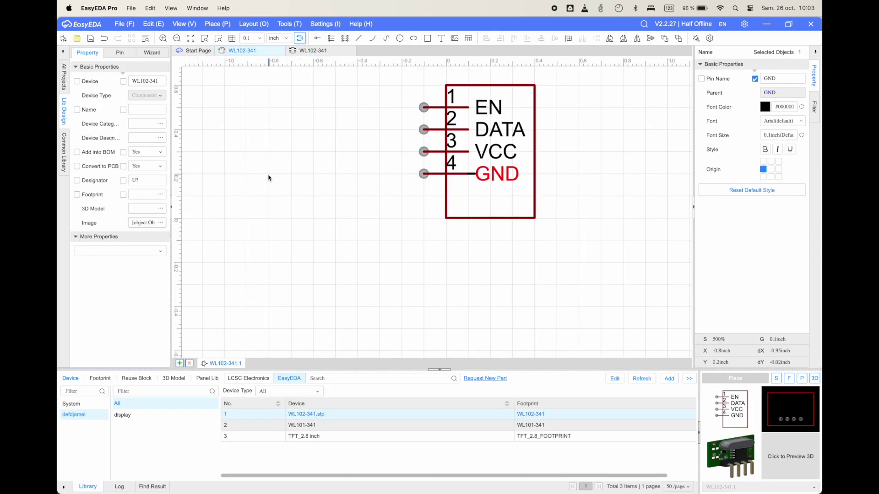
click(150, 82)
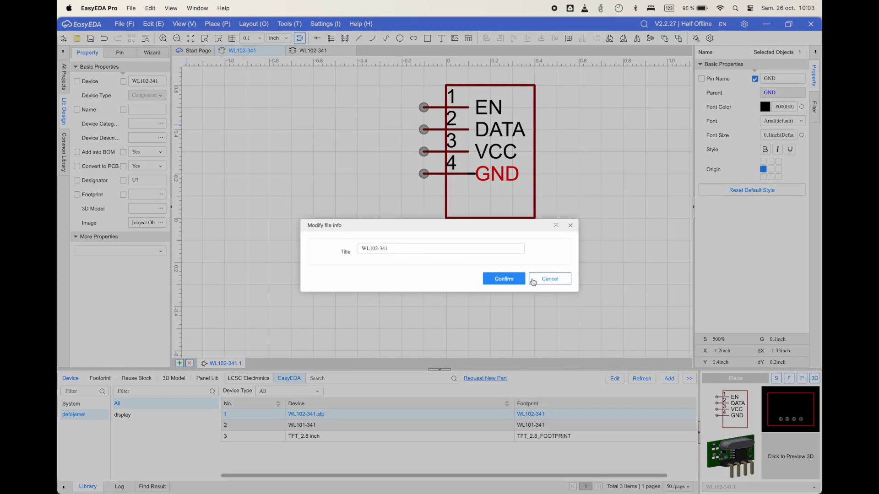
click(535, 281)
Close the open WL102-341 symbol and footprint documents, and reopen the WL102-341.stp device from the library for editing
click(281, 51)
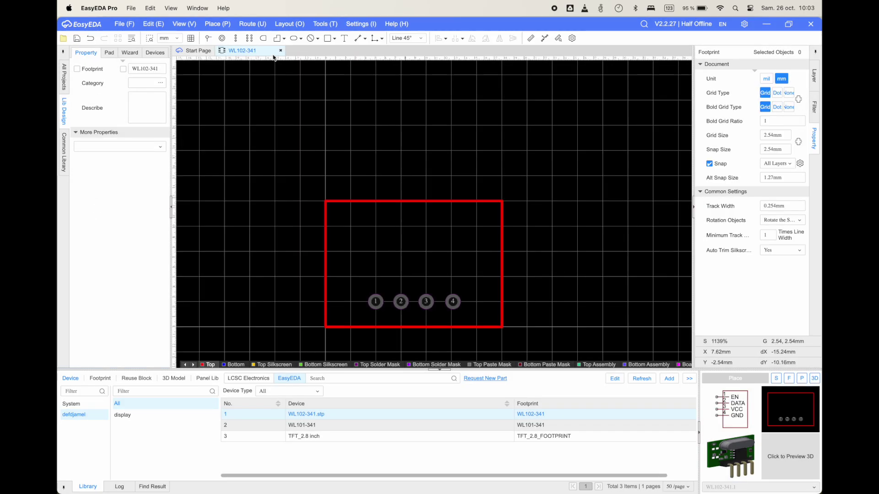
click(282, 51)
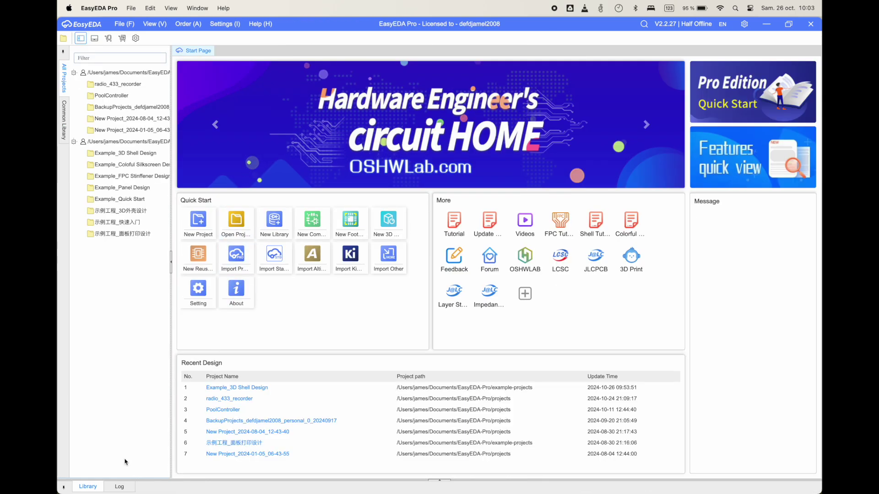
click(96, 488)
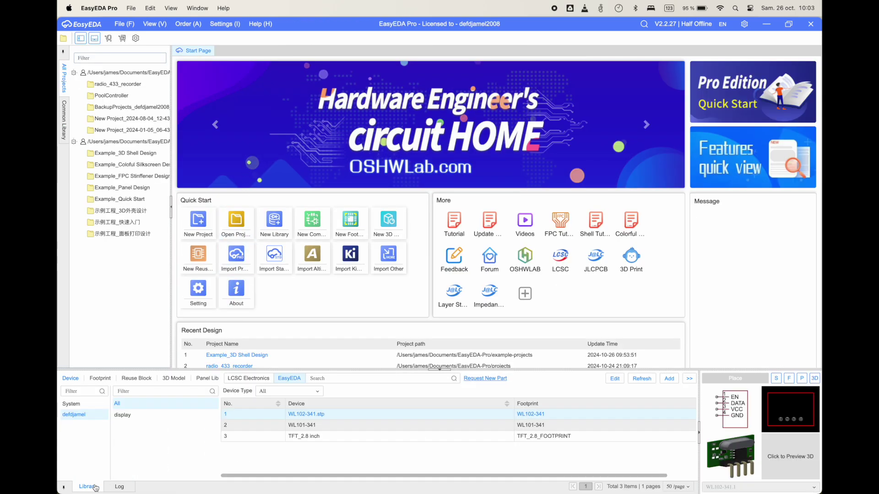
right_click(308, 418)
click(357, 311)
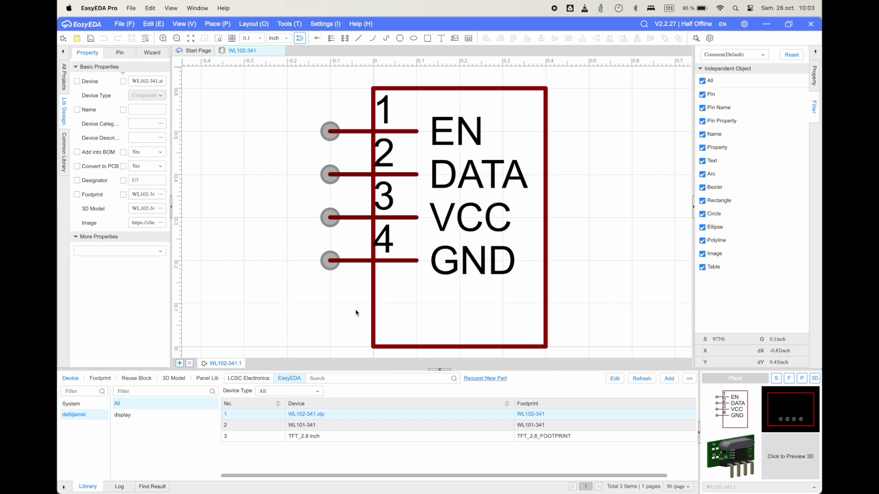
Rename the device as WL102-341 by removing the .stp extension from its title
click(151, 84)
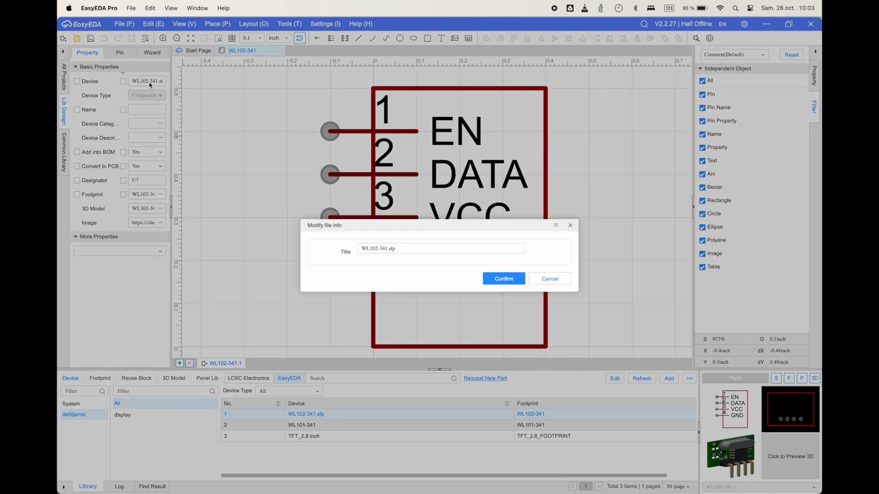
click(409, 248)
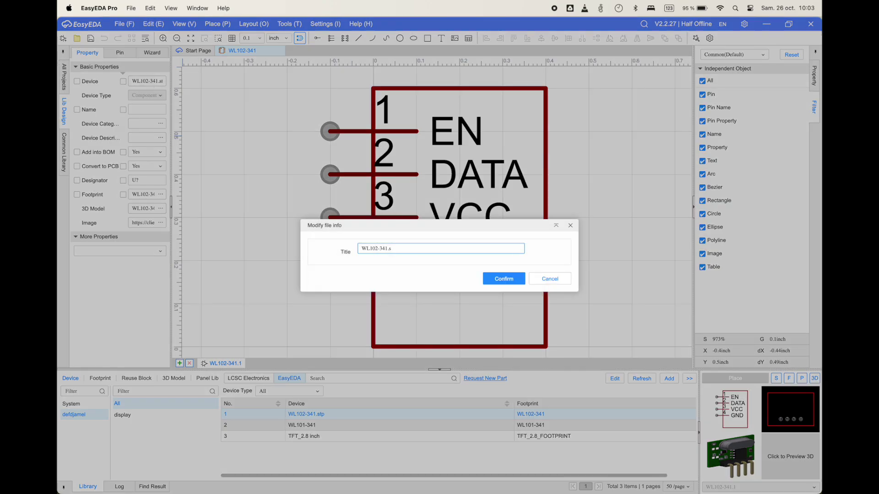
click(503, 279)
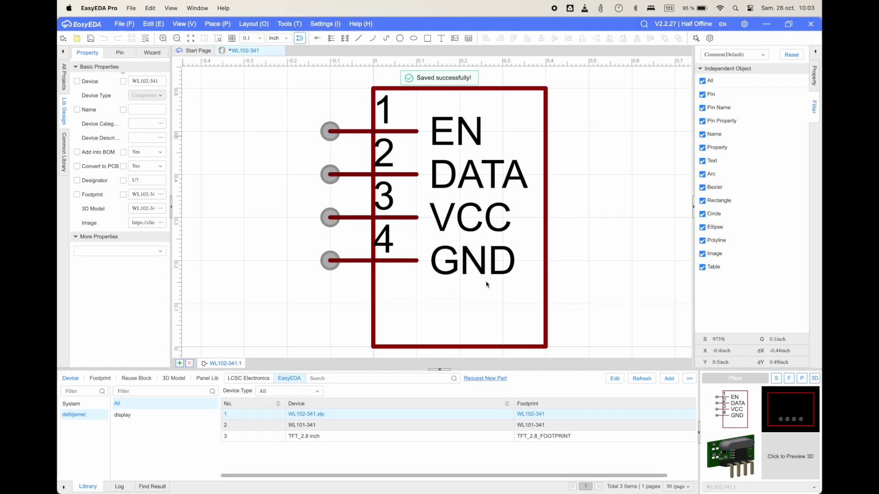
Show the device name on the symbol and select the label below the outline
scroll(544, 222, down, 3)
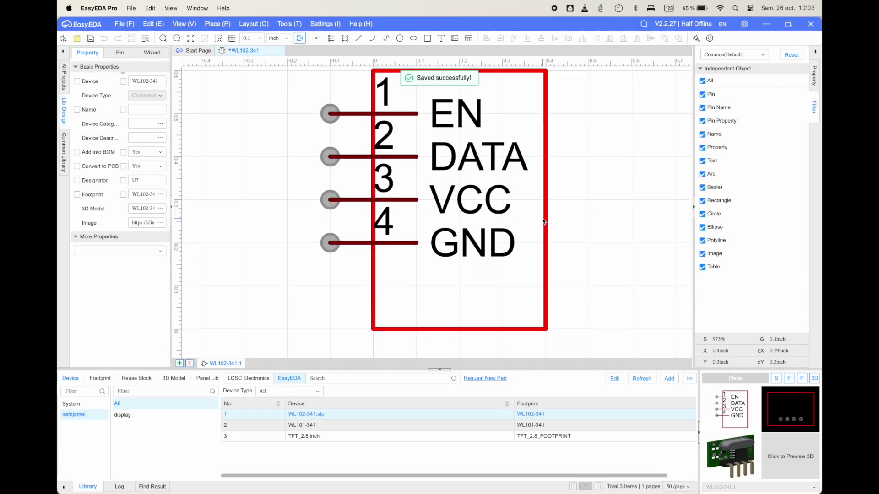
scroll(544, 221, down, 3)
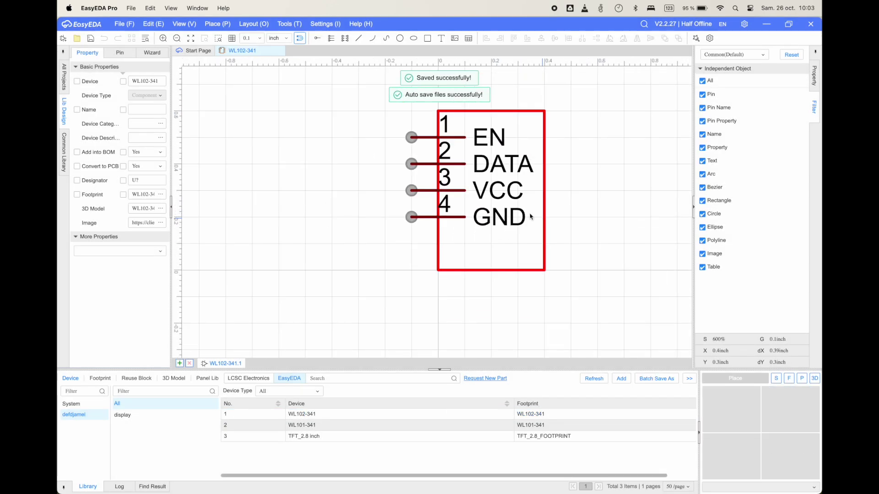
click(123, 82)
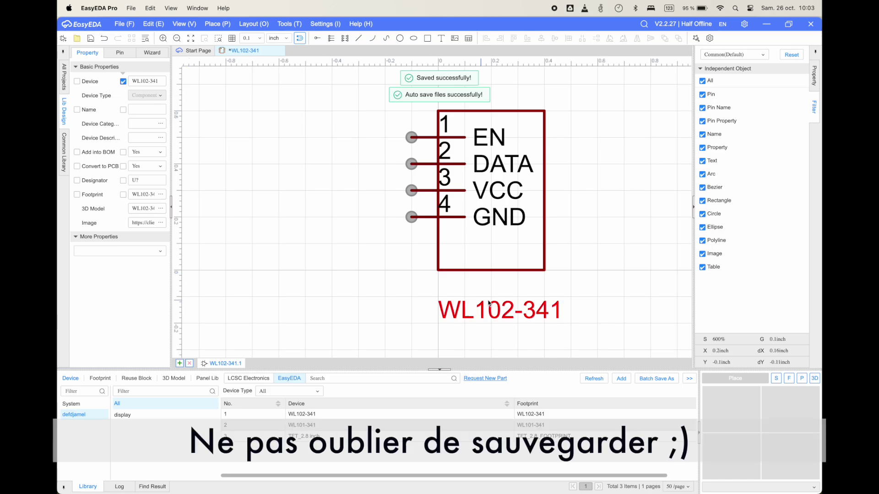
click(507, 293)
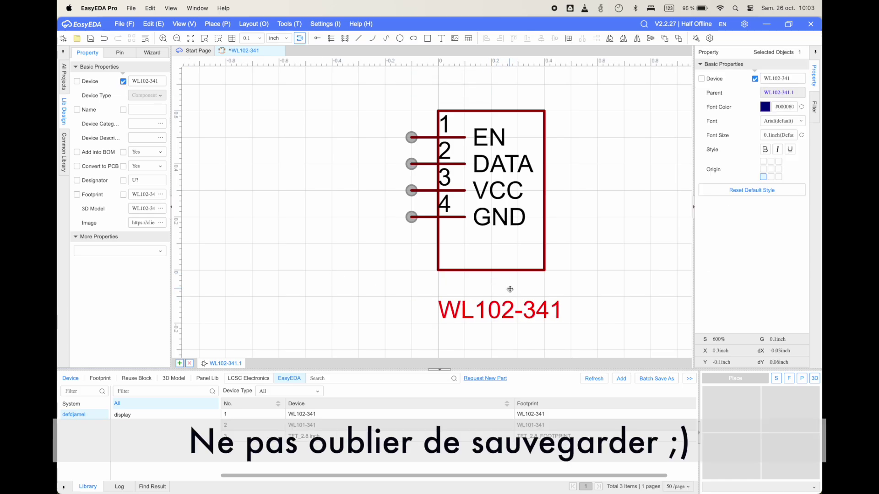
Save the device and check the symbol's pins against the WL102-341 footprint pads in the Footprint Manager
key(ctrl+s)
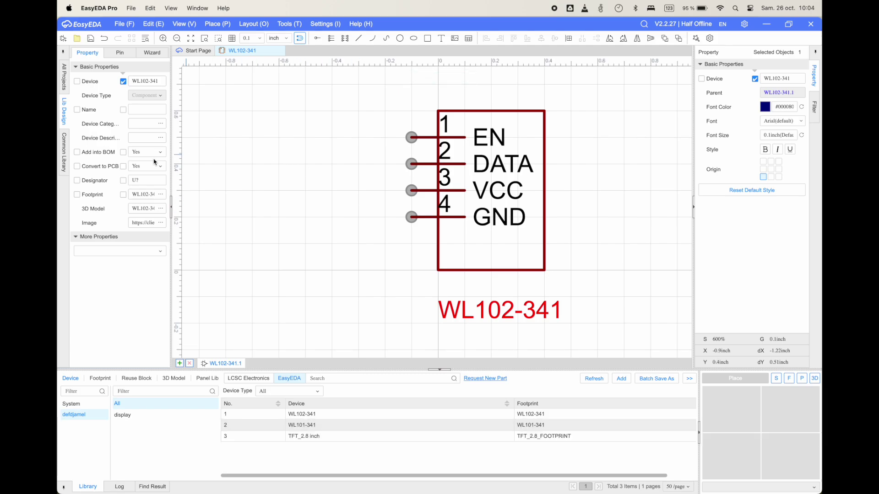
click(161, 195)
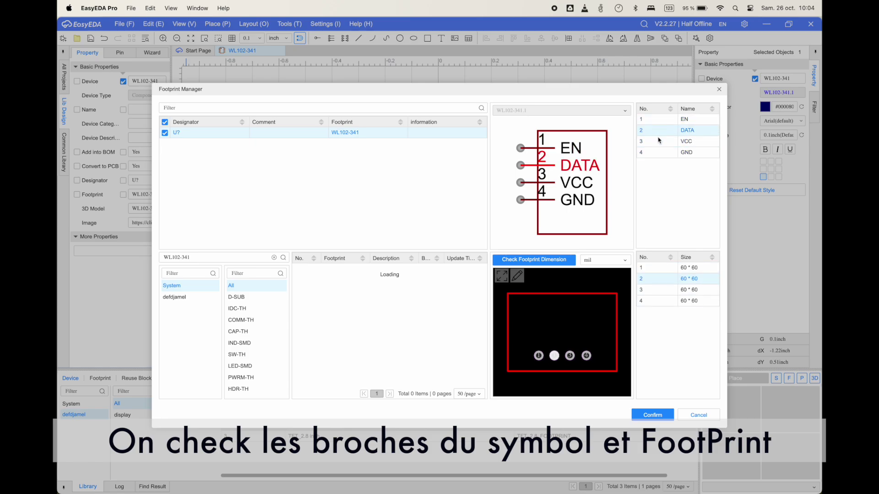
click(653, 415)
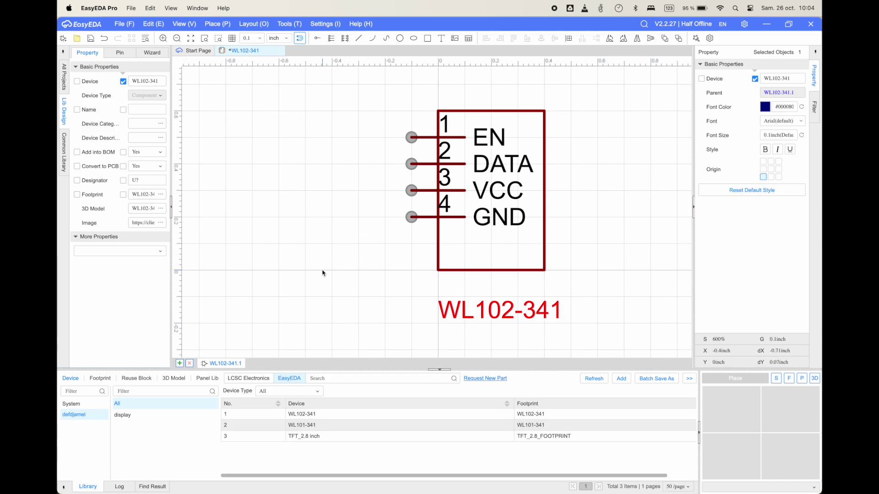
Open the WL102-341.stp model in the 3D Model Manager and set its X rotation to 90°
click(161, 210)
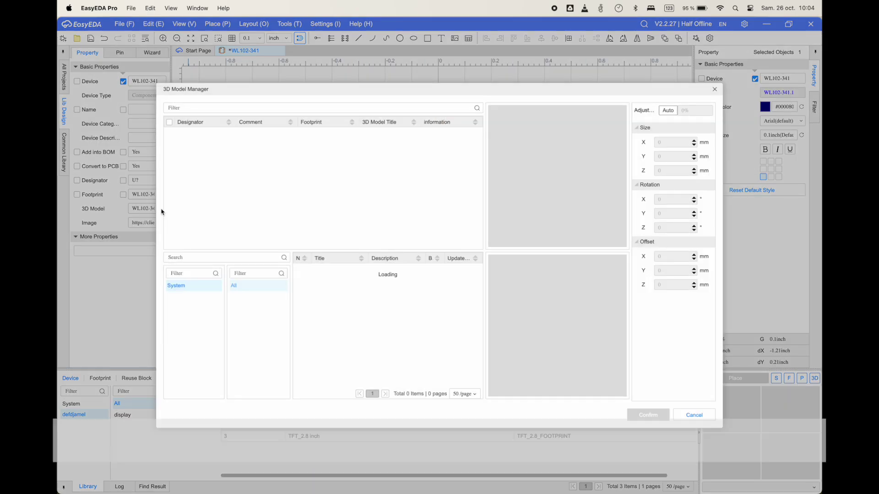
drag(570, 347, 554, 365)
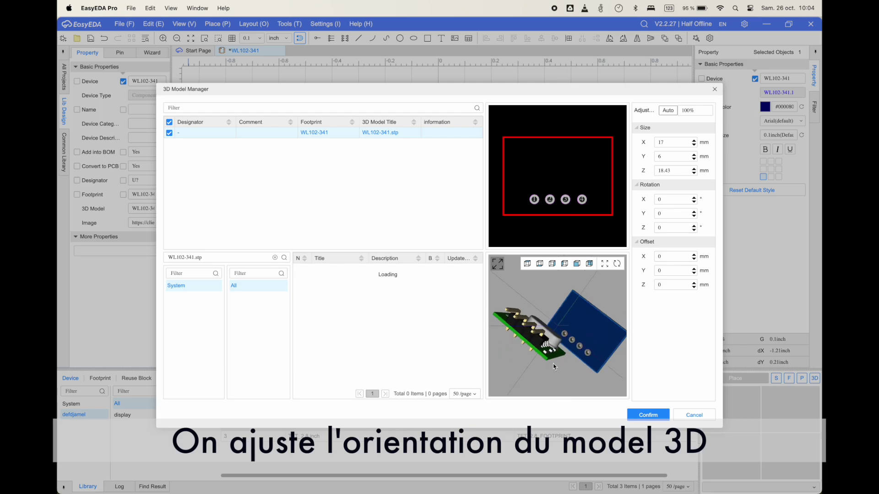
click(664, 199)
text(90)
key(Return)
mouse_move(534, 360)
mouse_down()
mouse_move(587, 352)
mouse_move(531, 358)
mouse_up()
Adjust the 3D model's X offset to 9 mm and check its alignment with the footprint
click(667, 257)
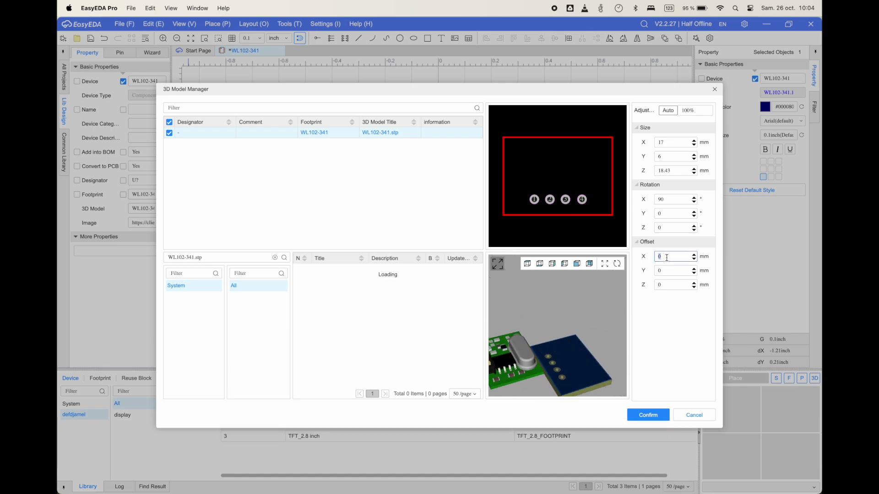
text(10)
key(Return)
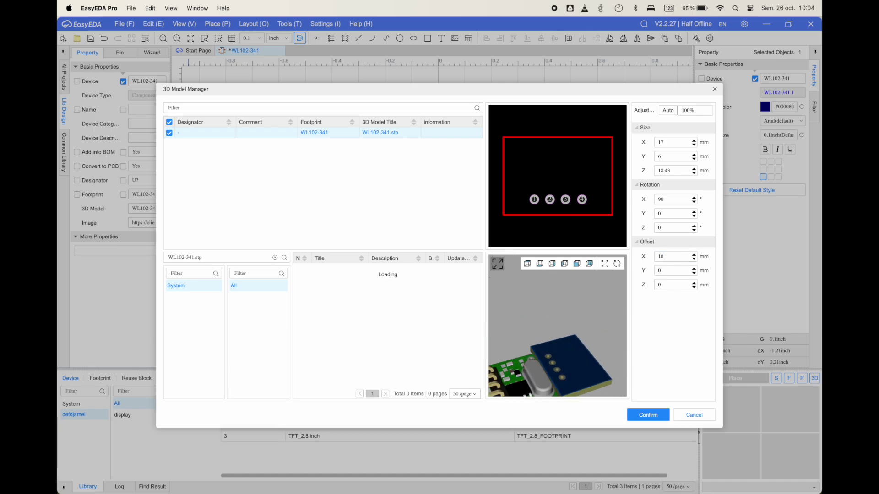
double_click(663, 256)
text(9)
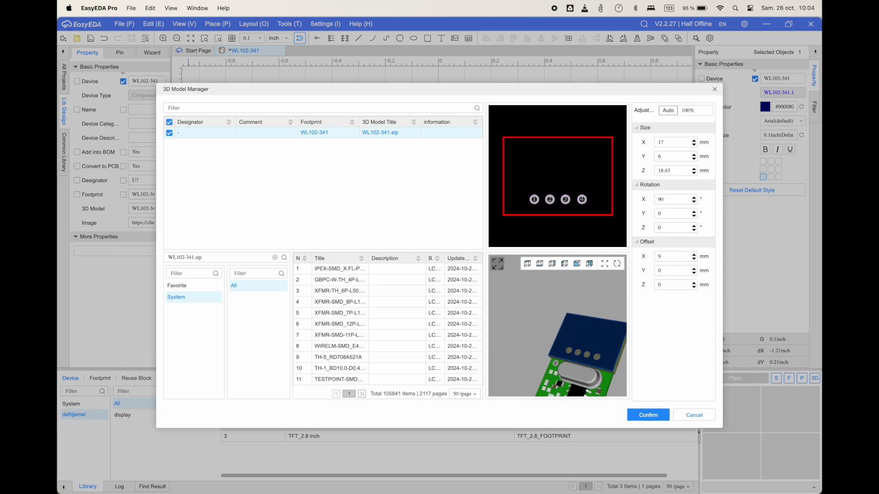
click(553, 264)
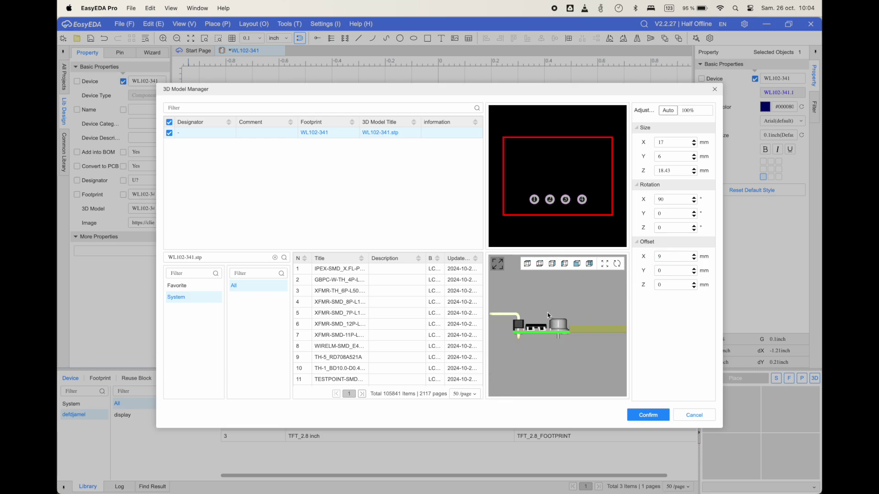
drag(547, 321, 563, 356)
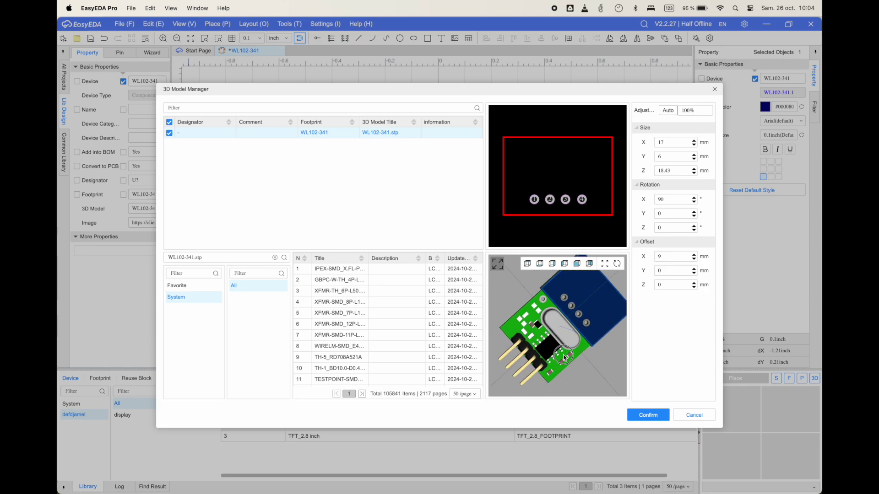
Adjust the 3D model's Y offset to 13 mm so the board sits over the footprint outline
double_click(666, 271)
key(Return)
drag(581, 315, 552, 301)
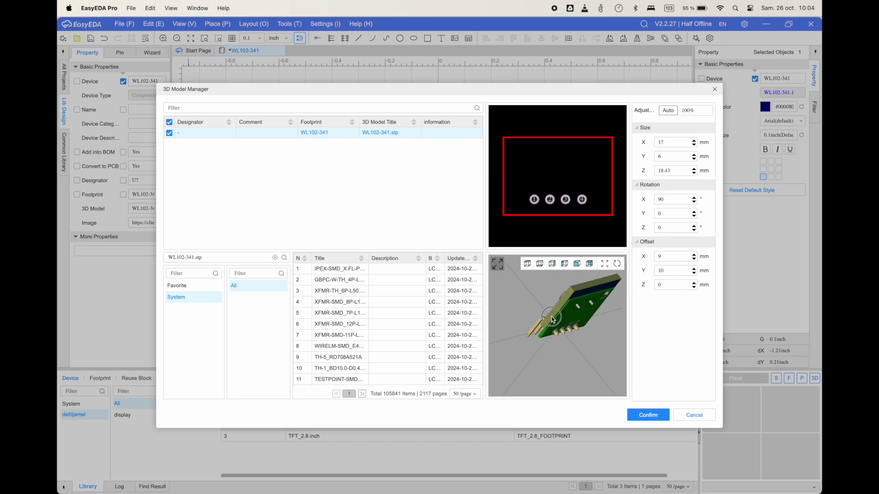
double_click(666, 272)
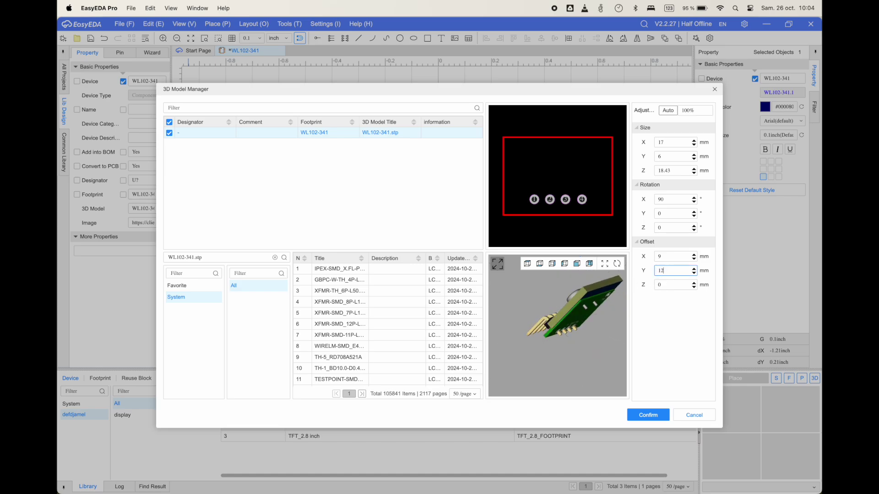
key(Return)
drag(571, 322, 573, 328)
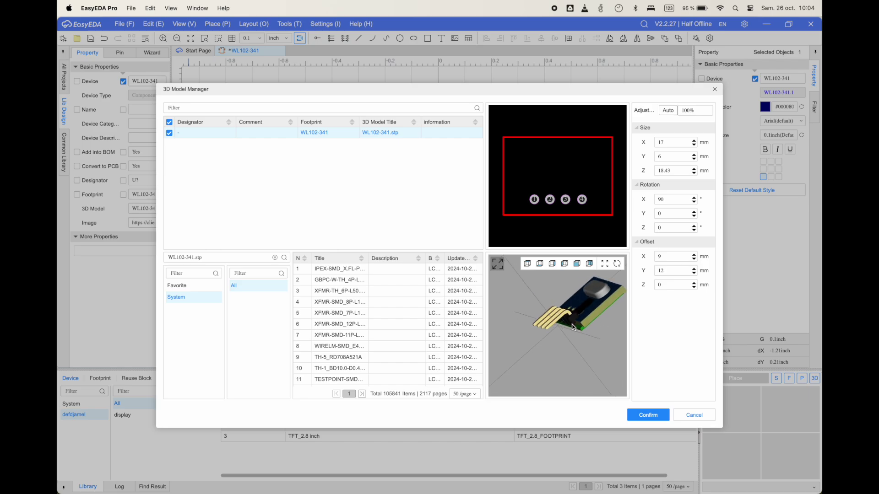
double_click(670, 271)
key(Return)
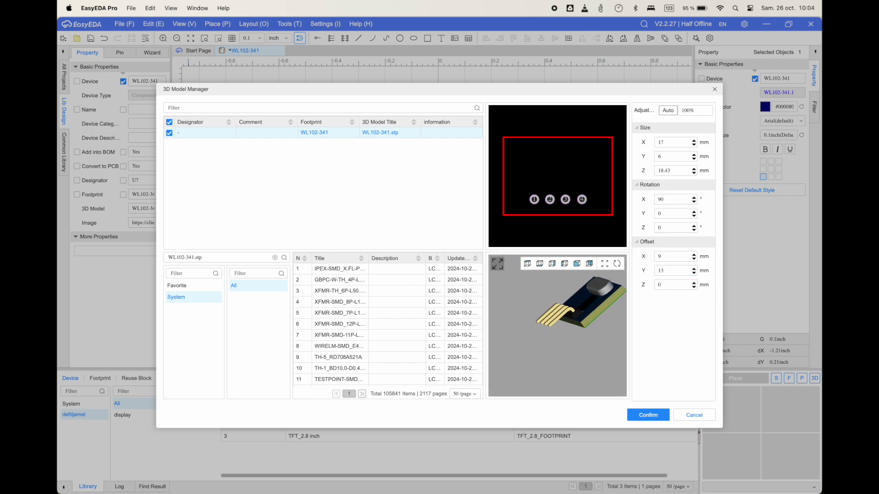
Raise the 3D model to a Z offset of 2.4 mm, apply the placement and save the device
click(695, 283)
click(695, 283)
click(695, 283)
click(695, 283)
click(695, 283)
click(695, 283)
click(695, 283)
click(695, 283)
click(695, 282)
click(694, 283)
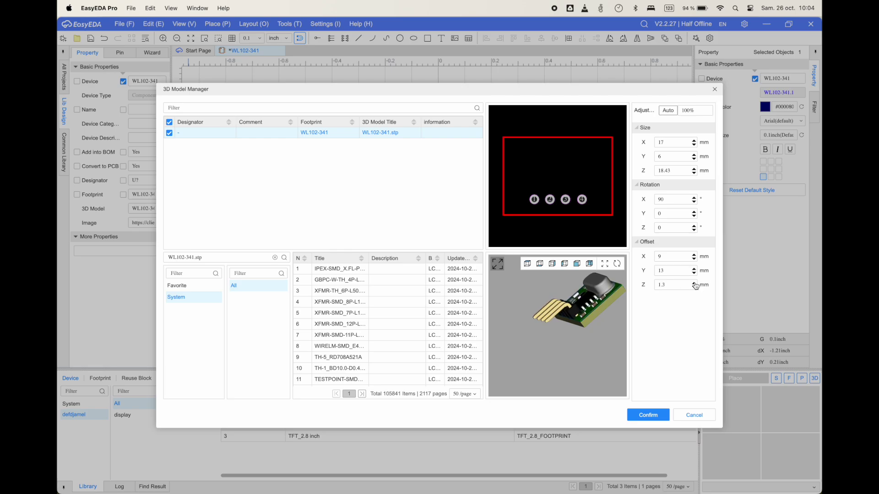
click(695, 283)
click(695, 283)
click(695, 283)
click(694, 283)
click(695, 283)
click(695, 283)
click(695, 283)
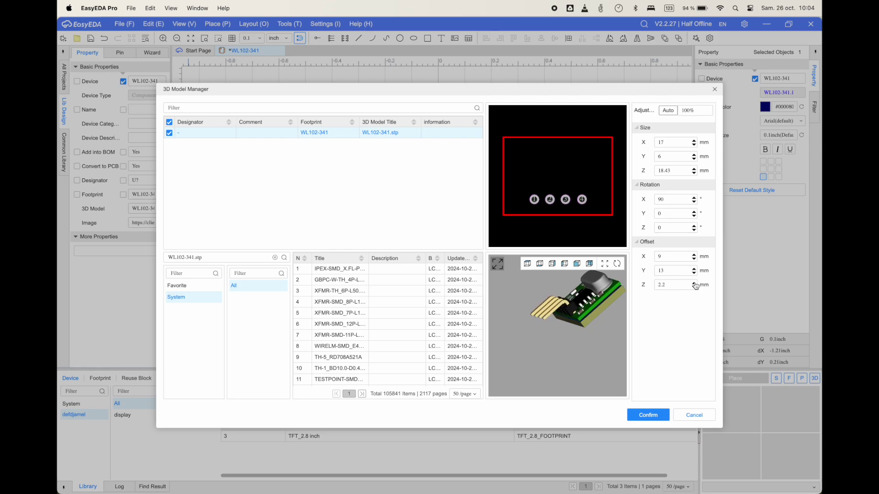
click(695, 283)
click(695, 284)
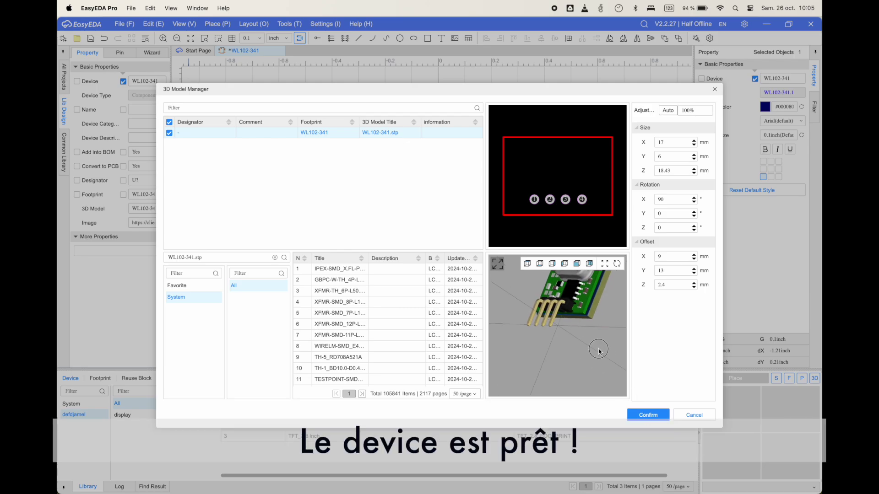
click(641, 416)
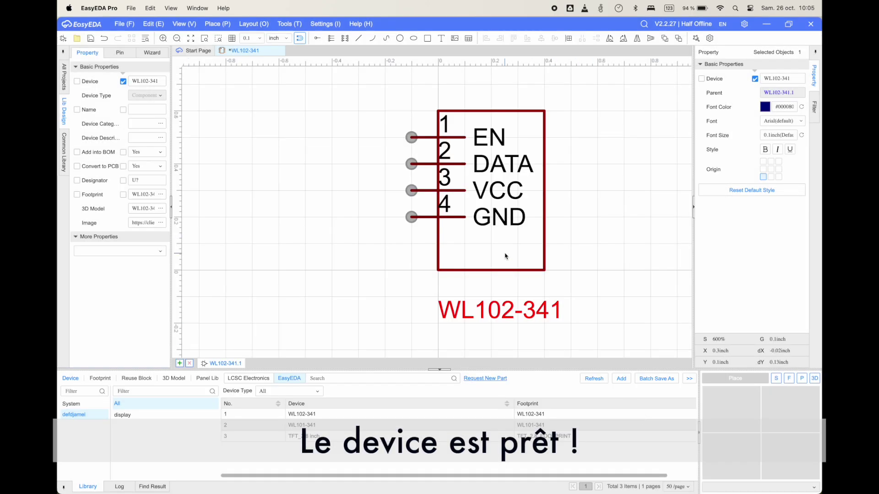
key(super+s)
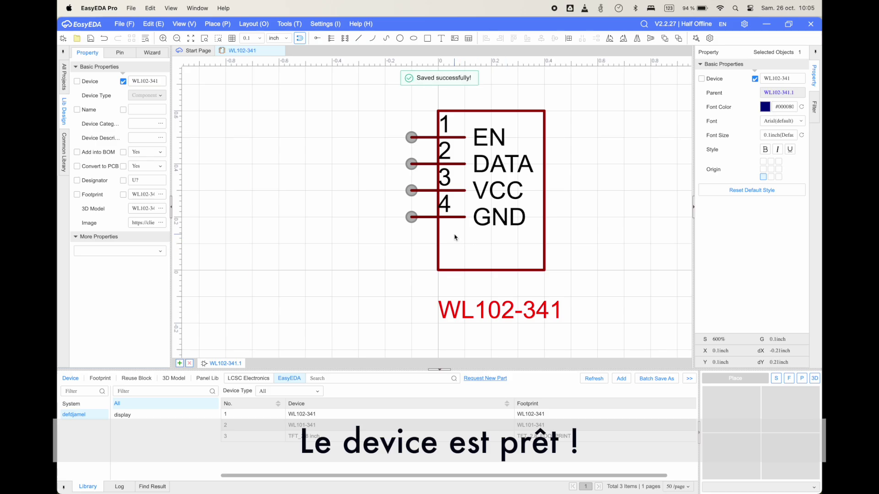
Refresh the device library, widen the preview area and preview the WL101-341 device in 3D
click(595, 380)
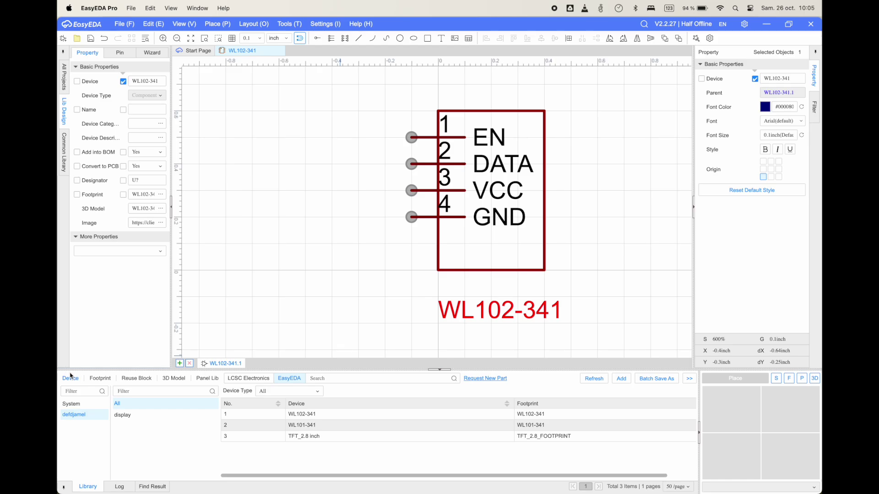
click(338, 427)
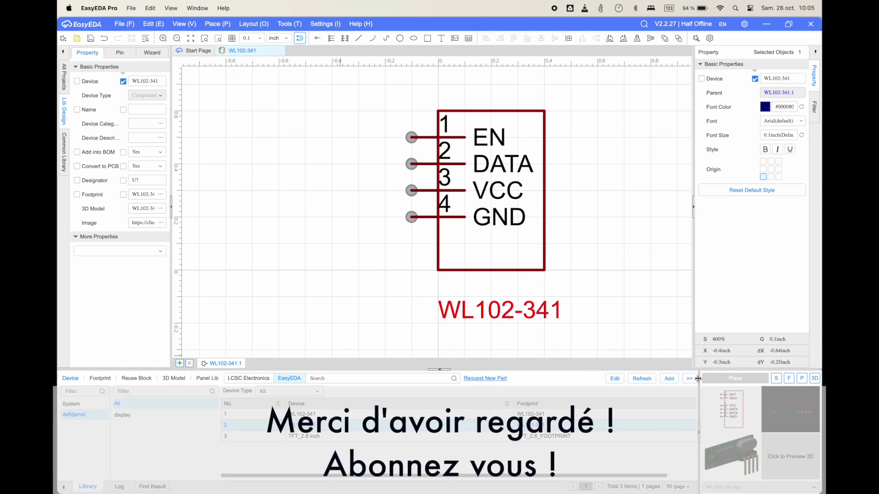
drag(698, 378, 539, 379)
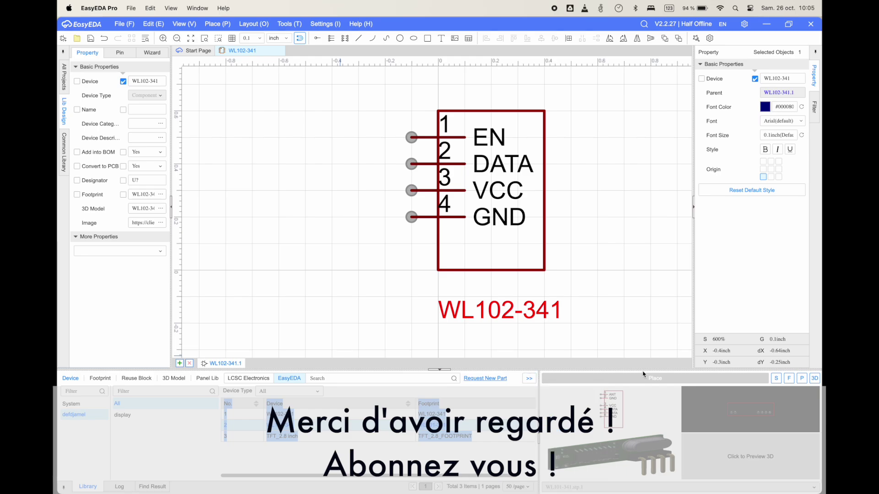
click(743, 449)
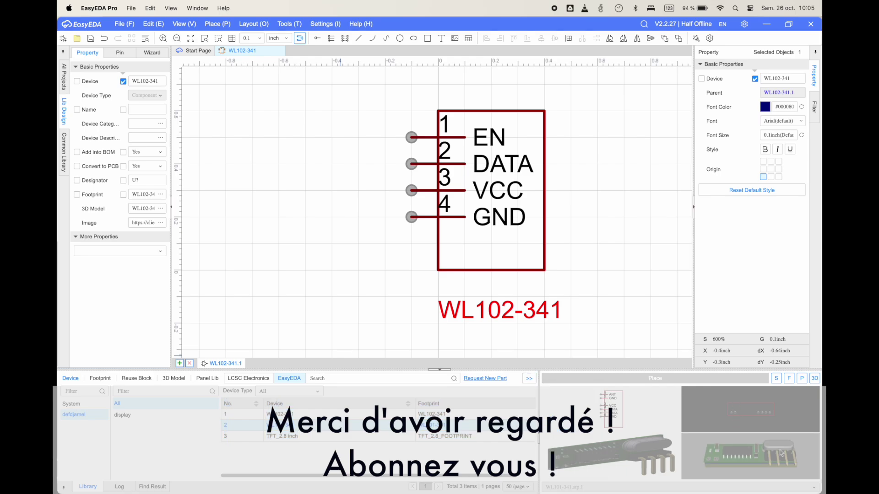
Preview the finished WL102-341 device in 3D, hide its footprint preview and inspect the model from another angle
click(299, 415)
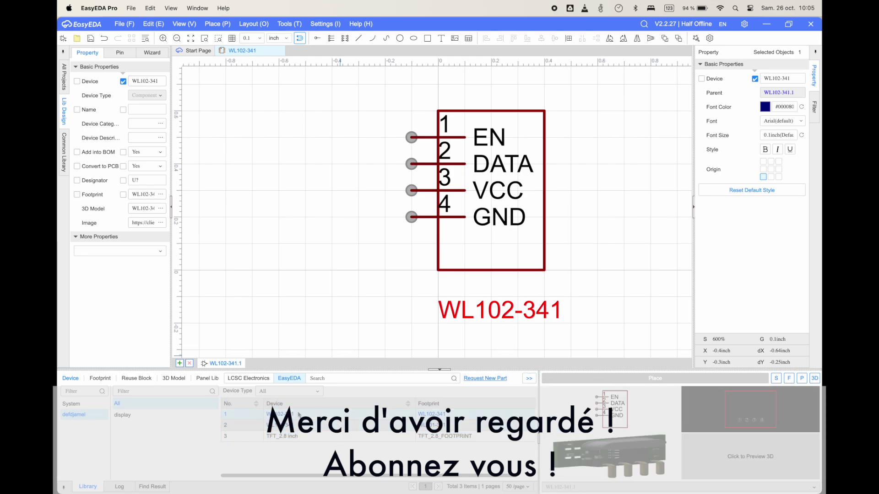
click(767, 448)
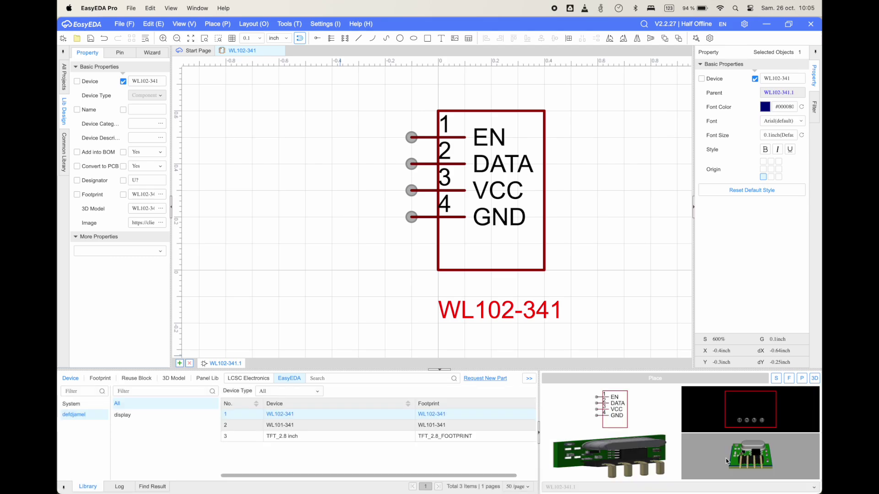
click(789, 379)
mouse_move(744, 451)
mouse_down()
mouse_move(744, 435)
mouse_move(737, 451)
mouse_up()
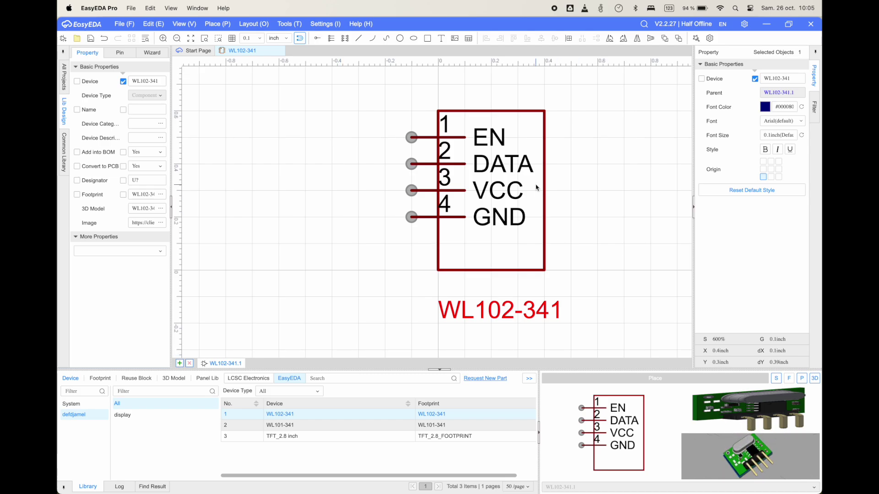